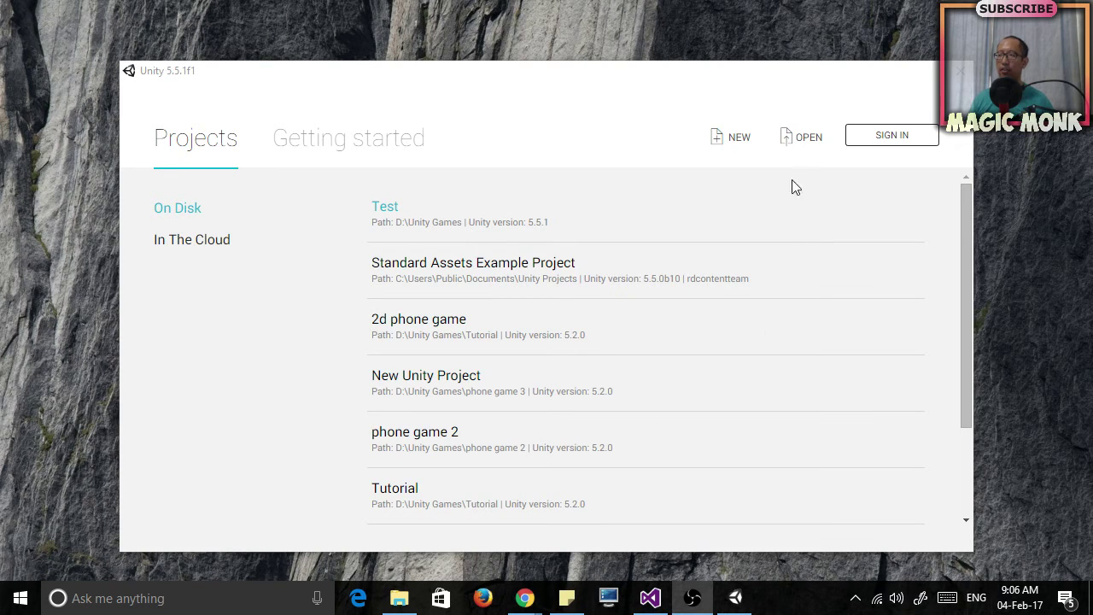
Create a new 3D project named "My first game" in D:\Unity Games
{"action": "left_click", "coordinate": [722, 141]}
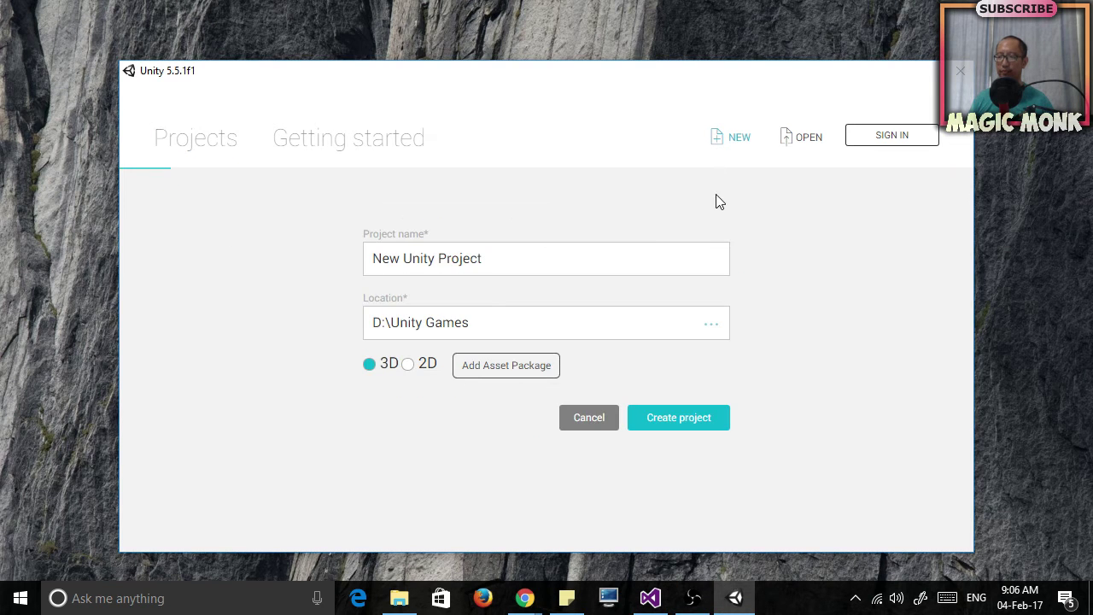
{"action": "left_click_drag", "start_coordinate": [561, 258], "coordinate": [282, 258]}
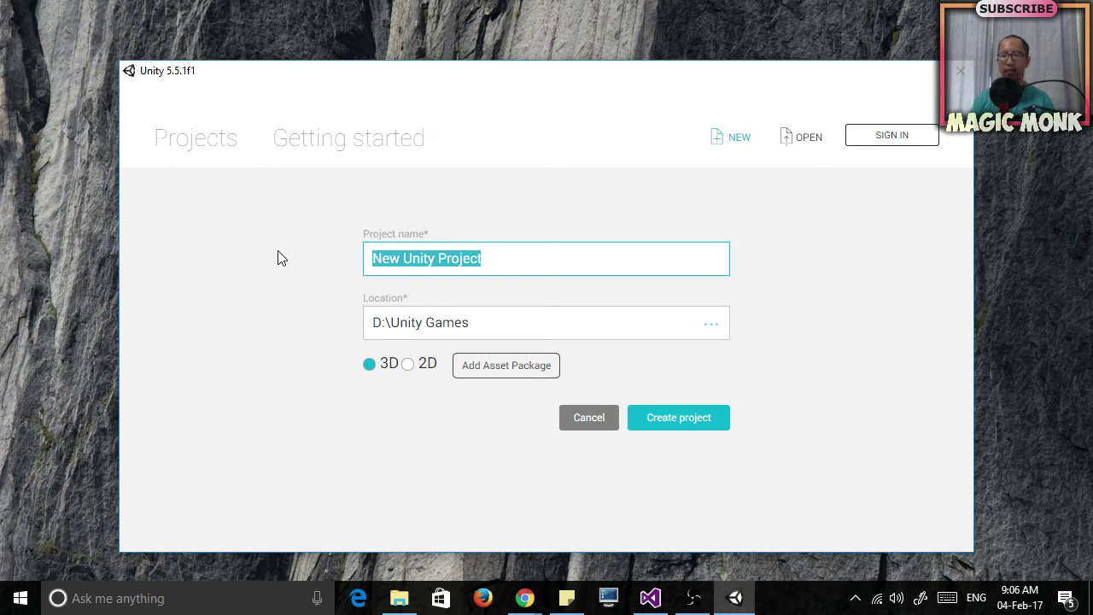
{"action": "type", "text": "My first game"}
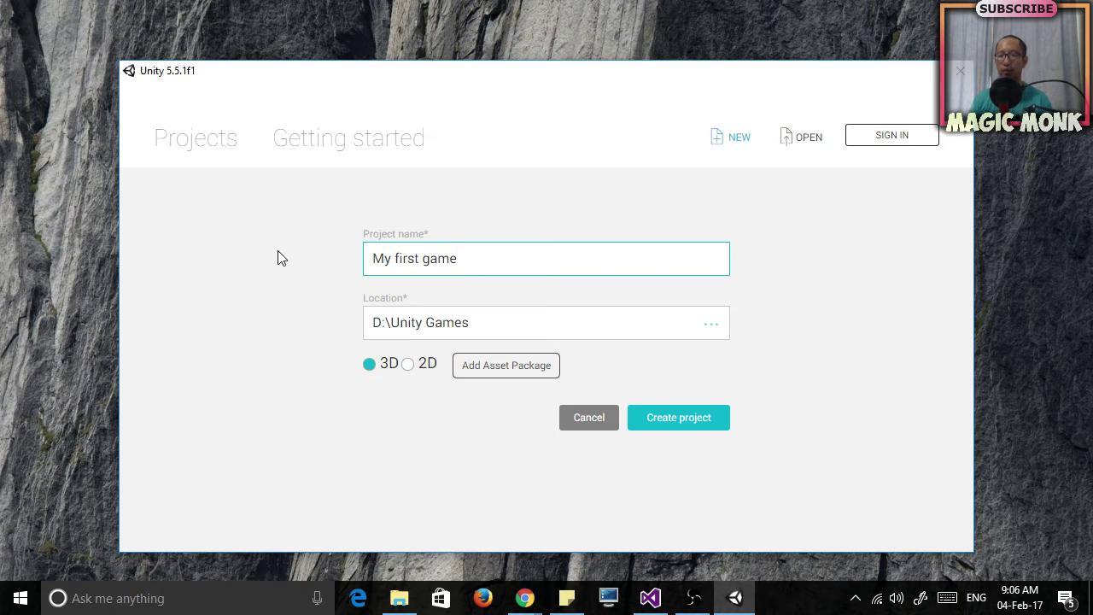
{"action": "left_click_drag", "start_coordinate": [484, 252], "coordinate": [341, 263]}
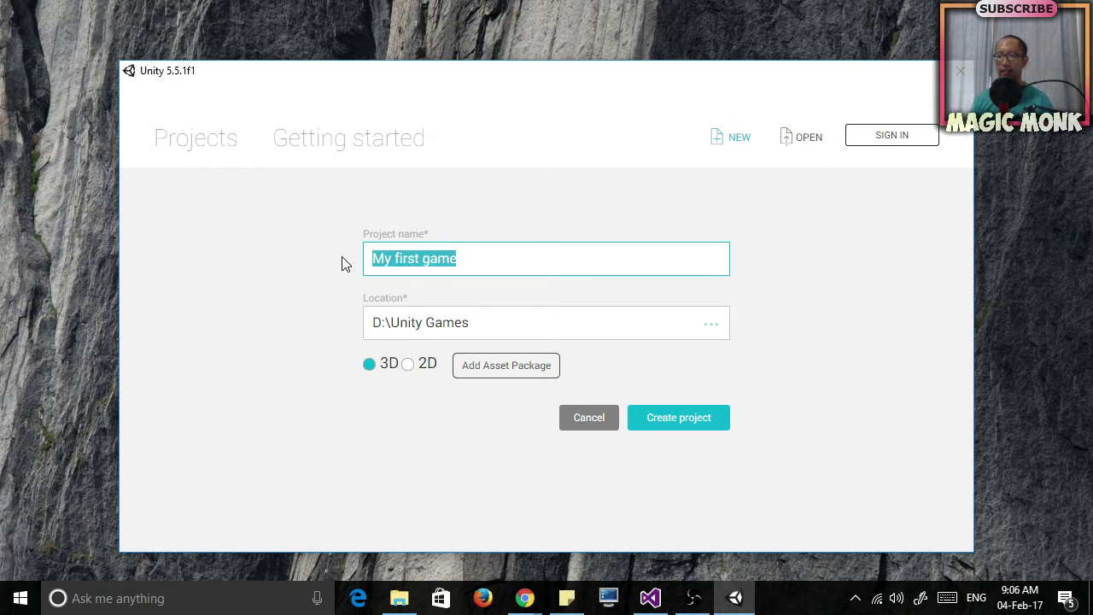
{"action": "left_click_drag", "start_coordinate": [492, 322], "coordinate": [362, 329]}
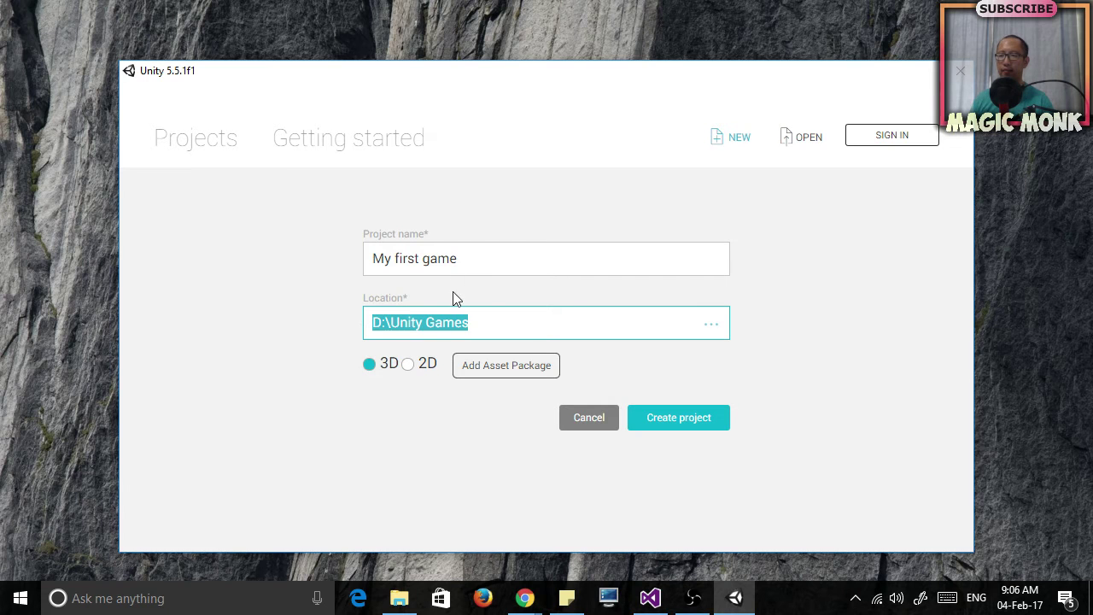
{"action": "left_click_drag", "start_coordinate": [466, 258], "coordinate": [351, 264]}
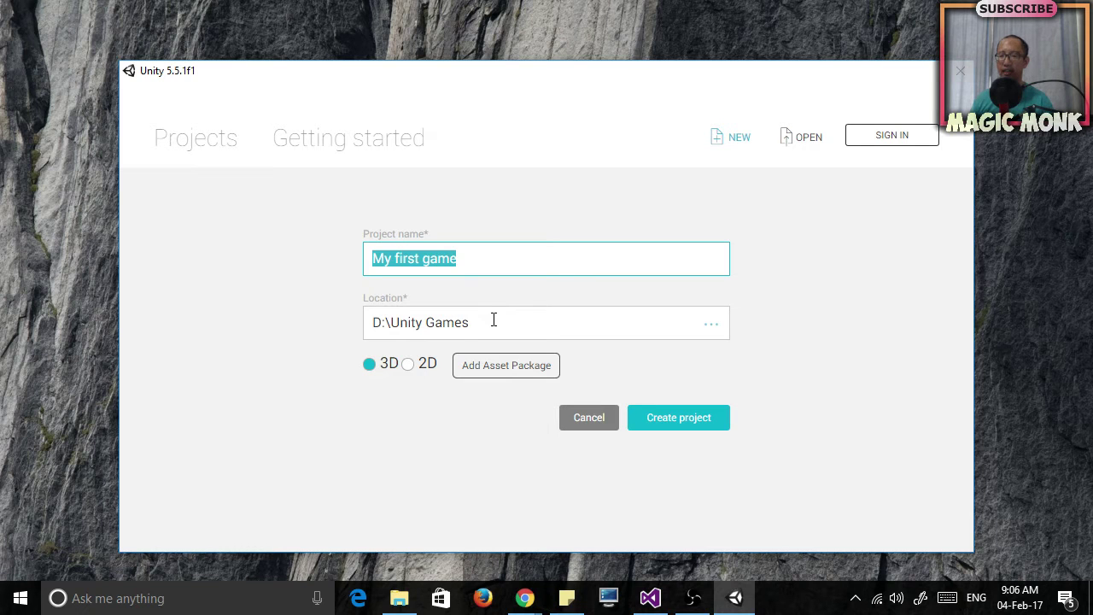
{"action": "left_click_drag", "start_coordinate": [483, 322], "coordinate": [363, 328]}
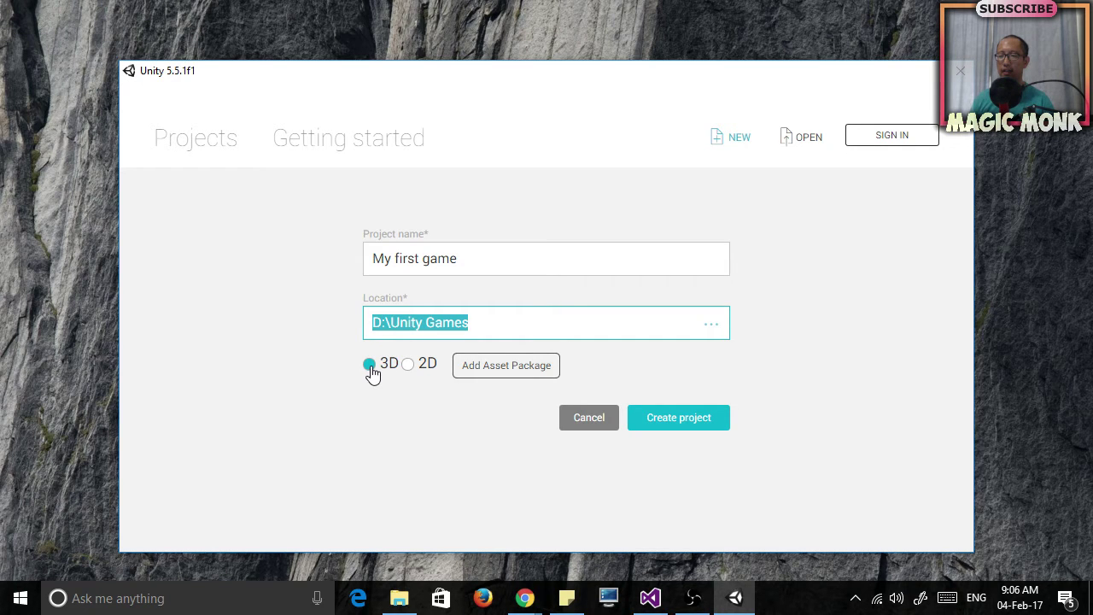
{"action": "left_click", "coordinate": [370, 367]}
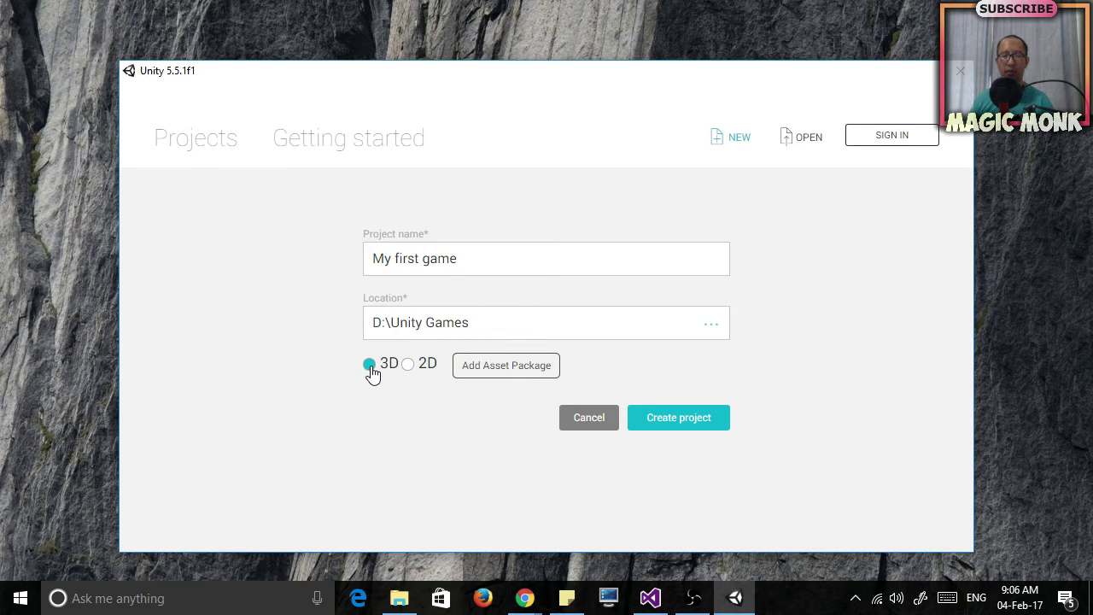
{"action": "left_click", "coordinate": [699, 417]}
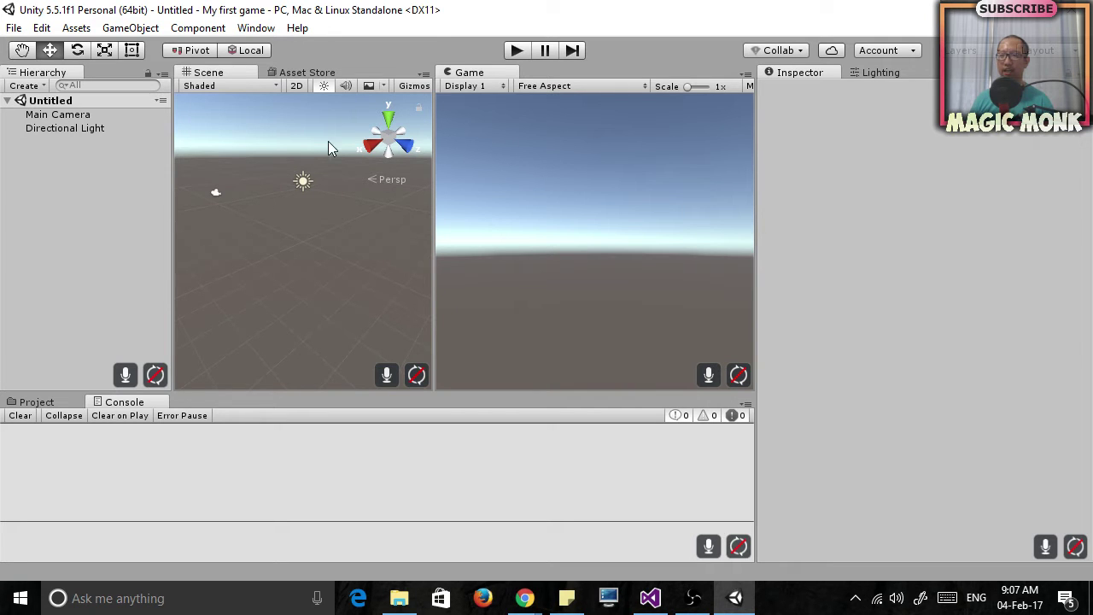
Add a 3D Plane object to the scene
{"action": "left_click", "coordinate": [54, 118]}
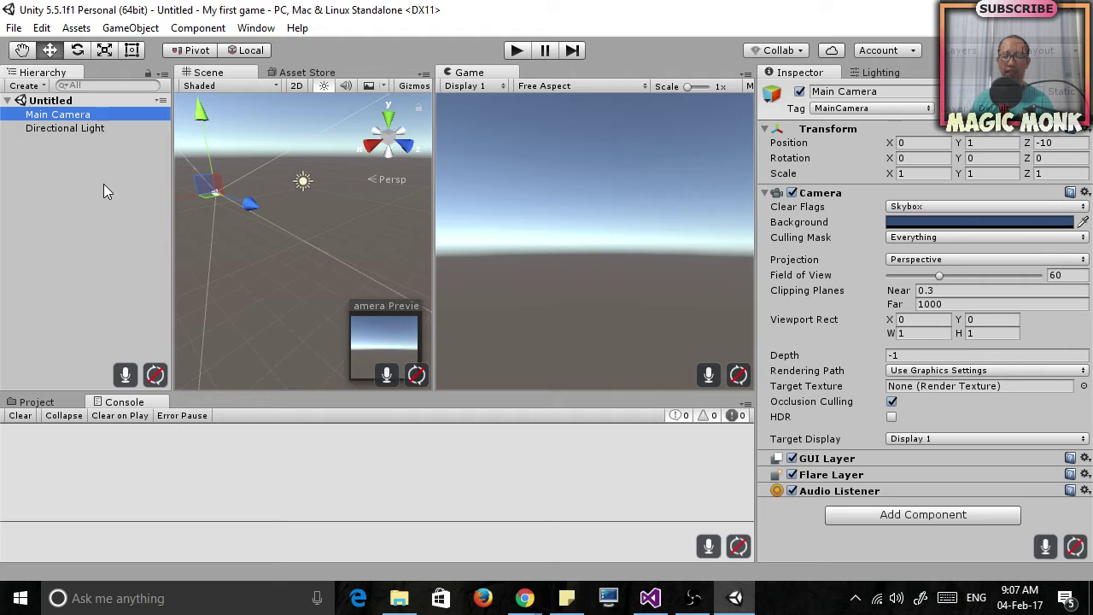
{"action": "left_click", "coordinate": [34, 86]}
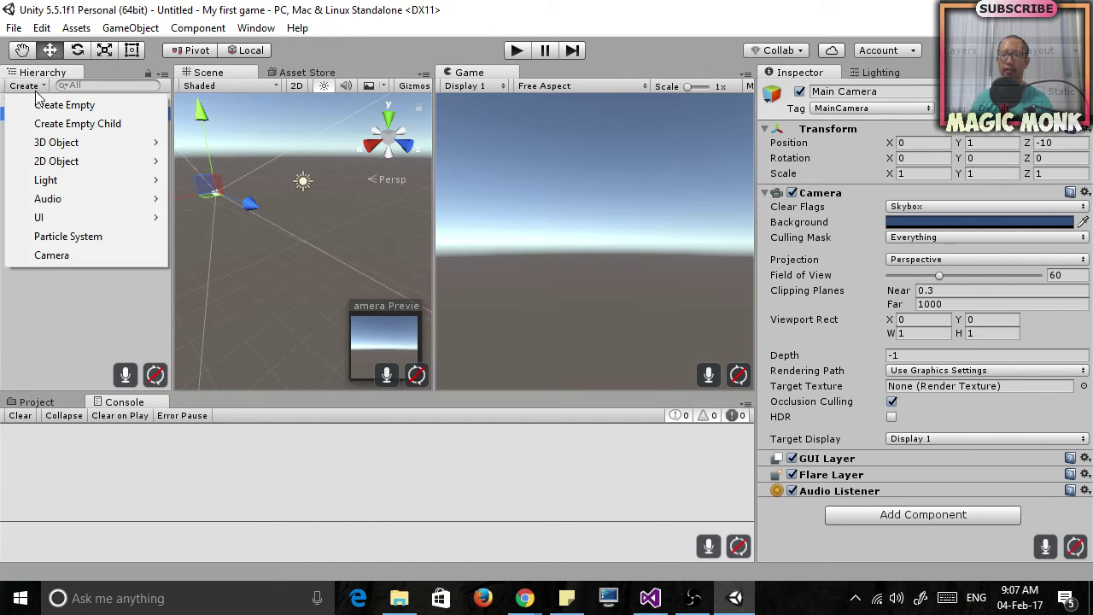
{"action": "mouse_move", "coordinate": [50, 143]}
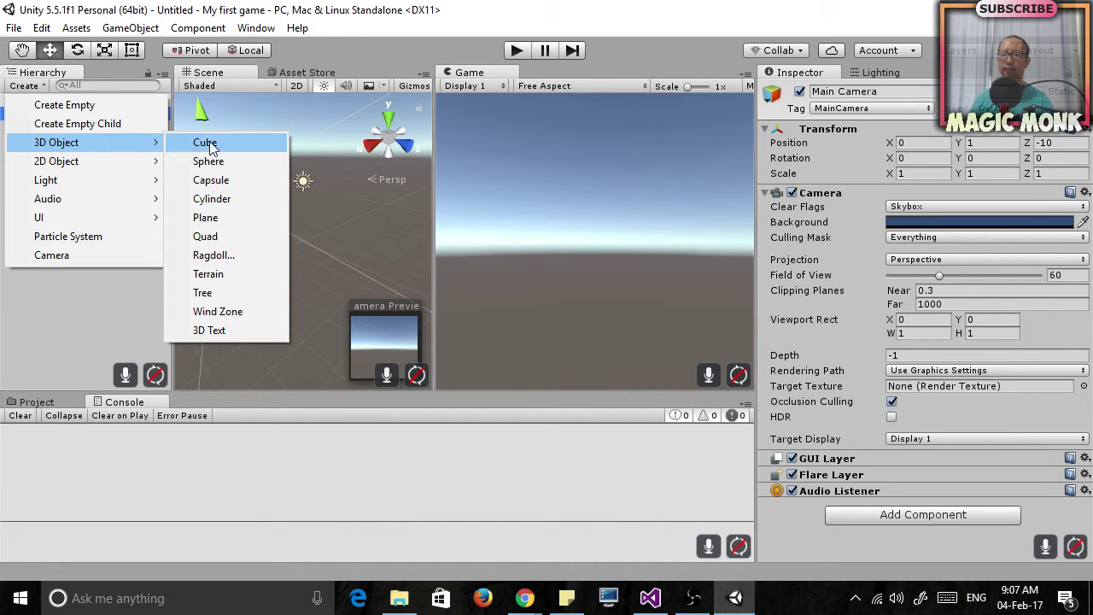
{"action": "left_click", "coordinate": [205, 217]}
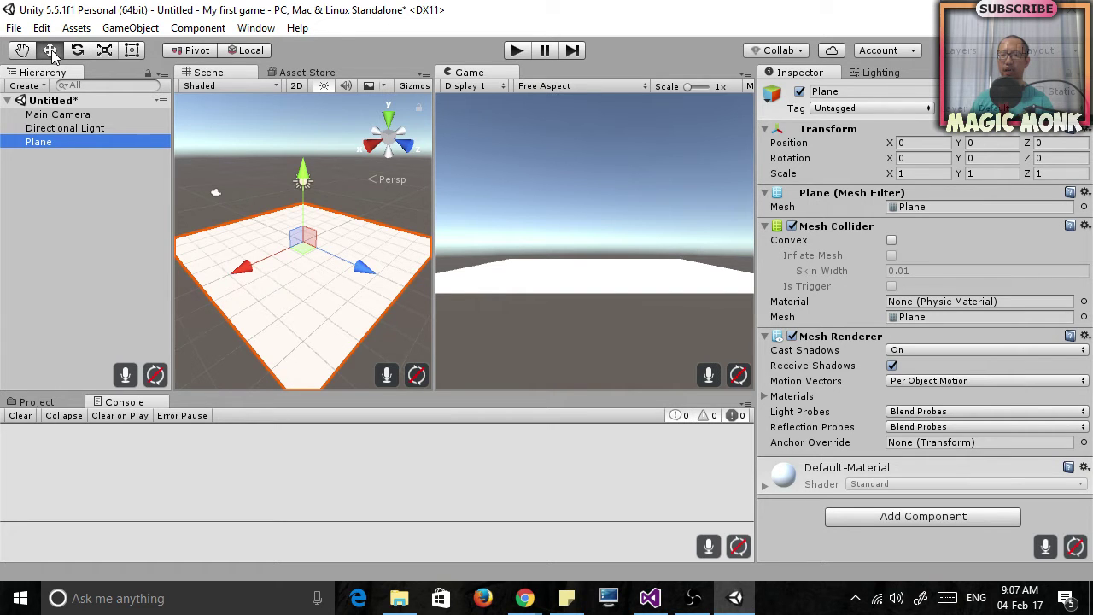
{"action": "left_click", "coordinate": [22, 51]}
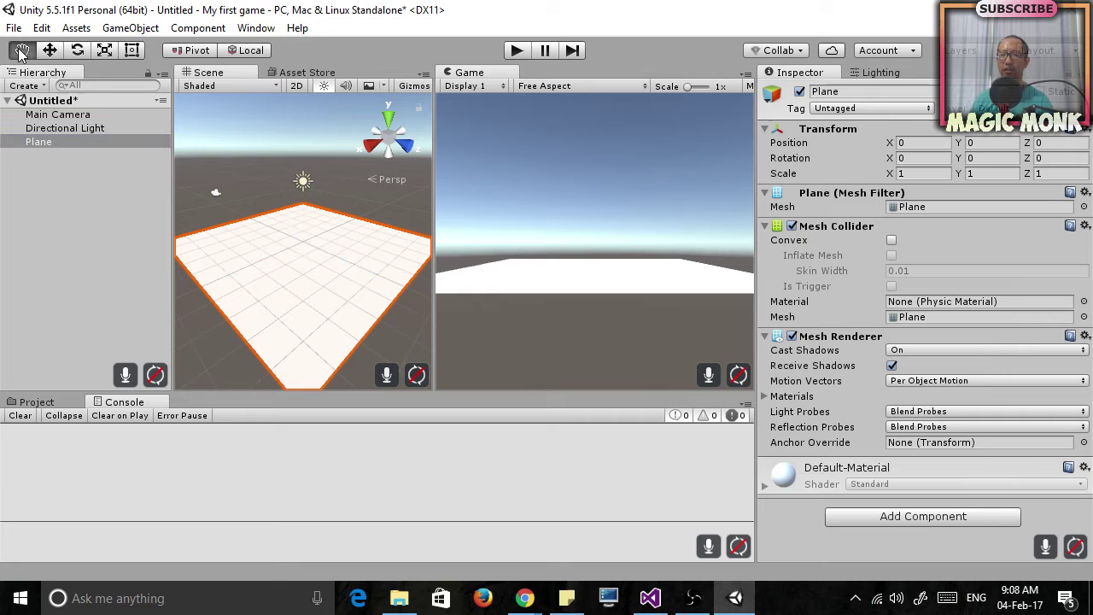
{"action": "left_click", "coordinate": [48, 52]}
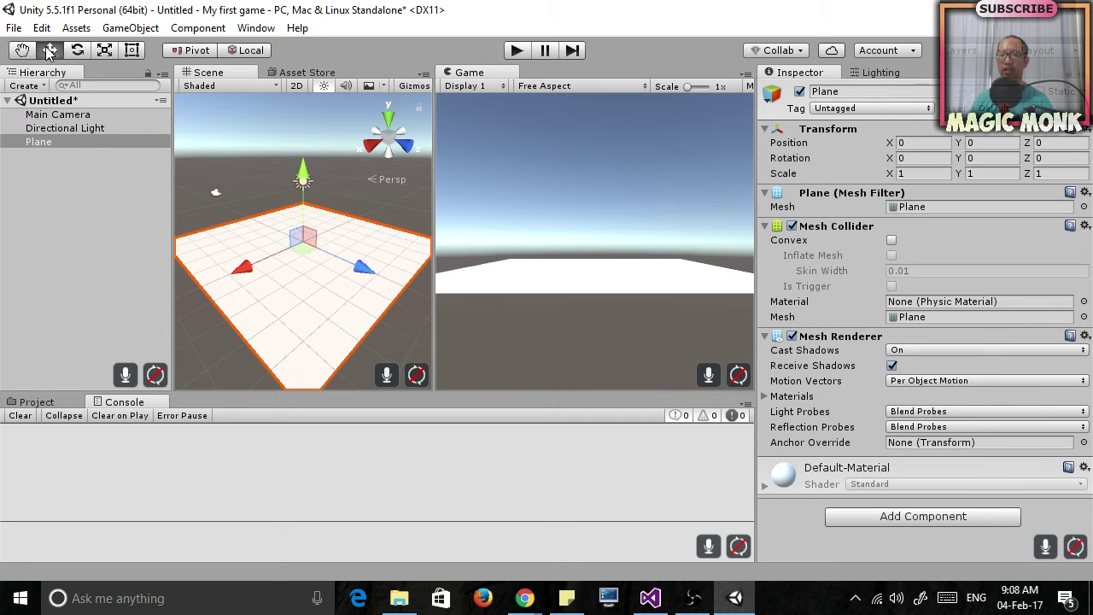
{"action": "left_click", "coordinate": [21, 51]}
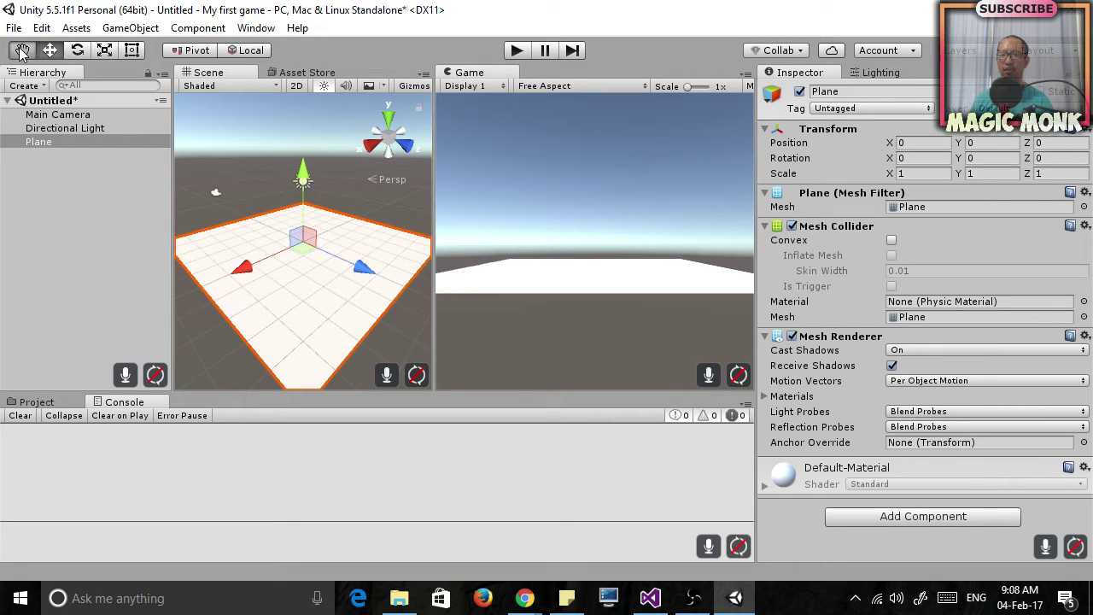
{"action": "left_click_drag", "start_coordinate": [290, 276], "coordinate": [334, 225]}
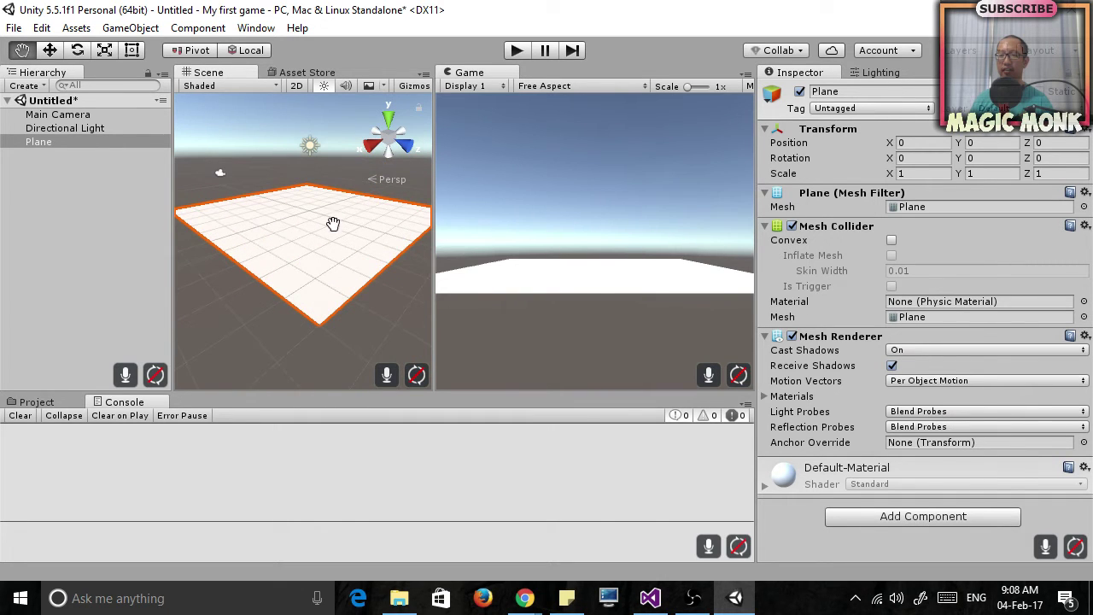
{"action": "left_click_drag", "start_coordinate": [333, 299], "coordinate": [290, 250]}
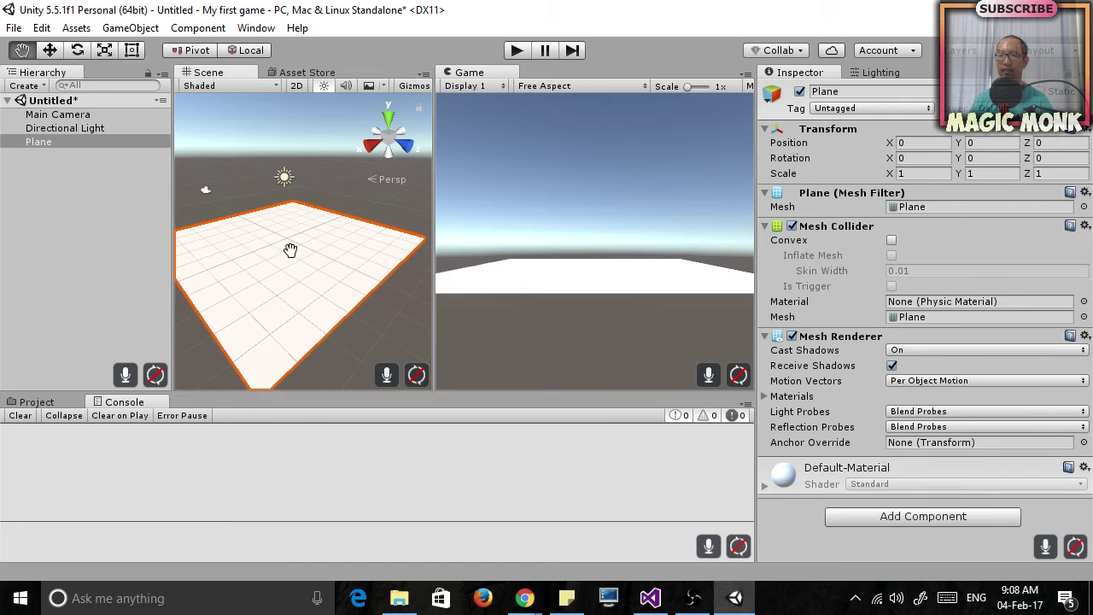
Move the plane along its axes in the scene to about X -3.61, Y 0.15, Z -2.97
{"action": "left_click", "coordinate": [50, 51]}
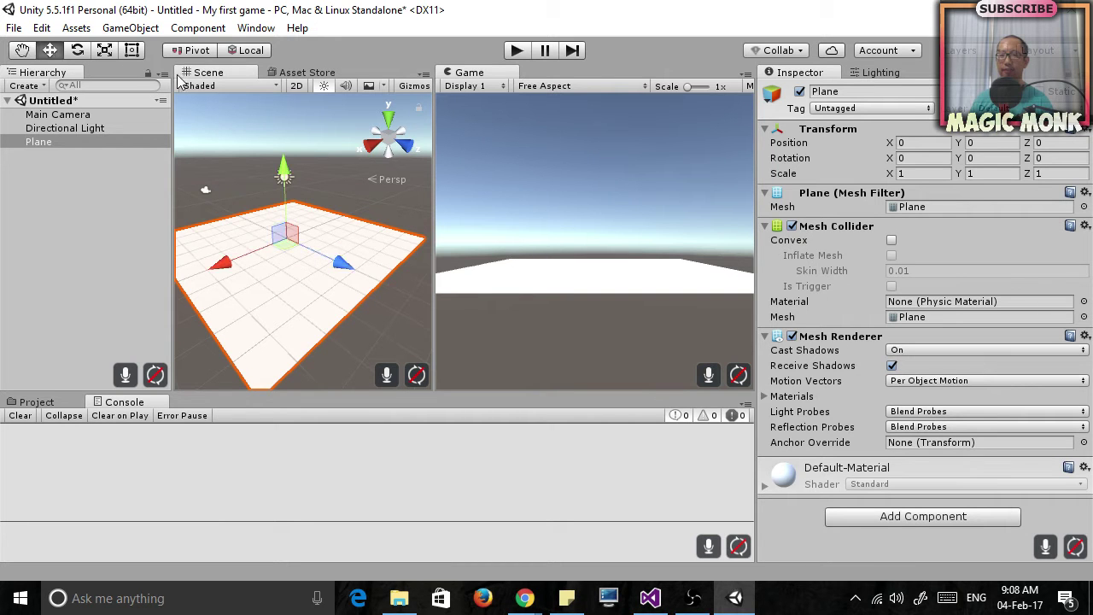
{"action": "left_click_drag", "start_coordinate": [290, 181], "coordinate": [294, 130]}
{"action": "mouse_move", "coordinate": [335, 216]}
{"action": "left_mouse_down"}
{"action": "mouse_move", "coordinate": [410, 209]}
{"action": "mouse_move", "coordinate": [337, 205]}
{"action": "left_mouse_up"}
{"action": "left_click_drag", "start_coordinate": [240, 202], "coordinate": [265, 188]}
{"action": "left_click_drag", "start_coordinate": [342, 185], "coordinate": [301, 259]}
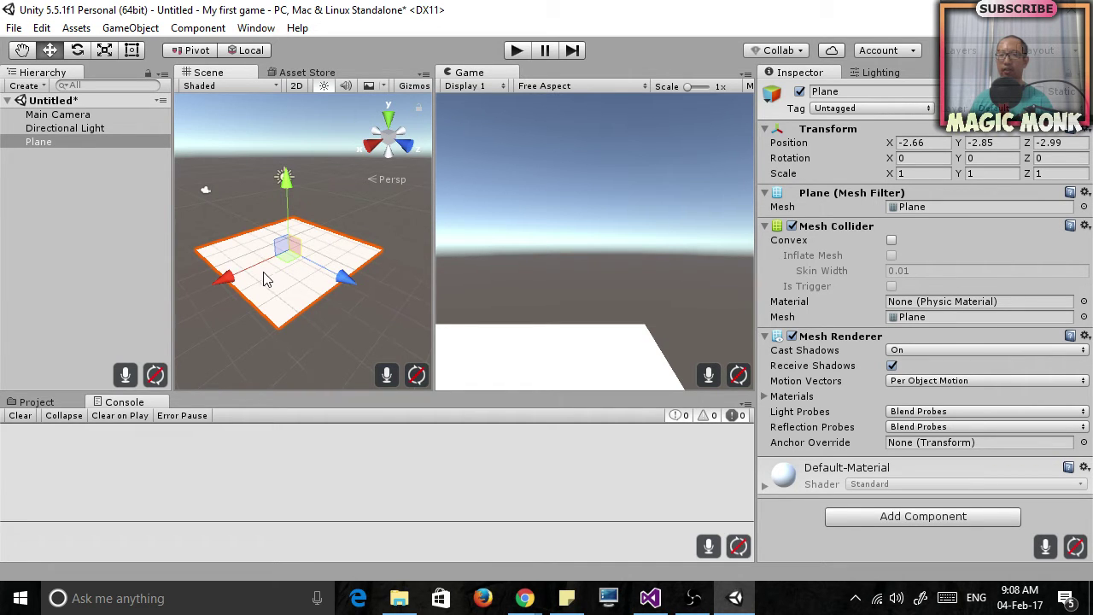
{"action": "mouse_move", "coordinate": [288, 195]}
{"action": "left_mouse_down"}
{"action": "mouse_move", "coordinate": [289, 138]}
{"action": "mouse_move", "coordinate": [290, 195]}
{"action": "mouse_move", "coordinate": [286, 171]}
{"action": "mouse_move", "coordinate": [302, 189]}
{"action": "left_mouse_up"}
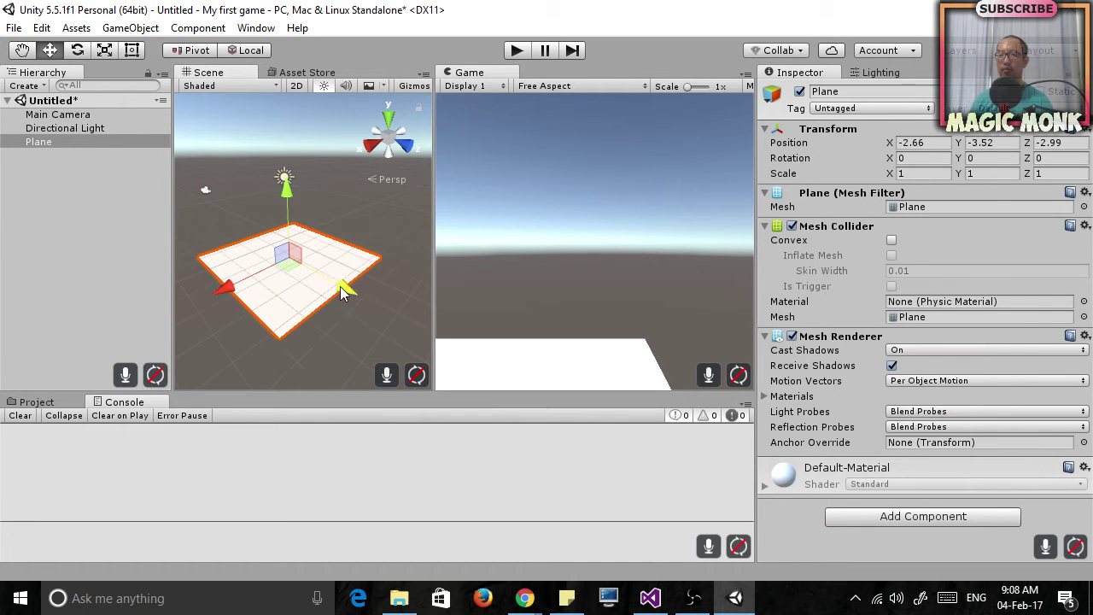
{"action": "left_click_drag", "start_coordinate": [229, 284], "coordinate": [246, 265]}
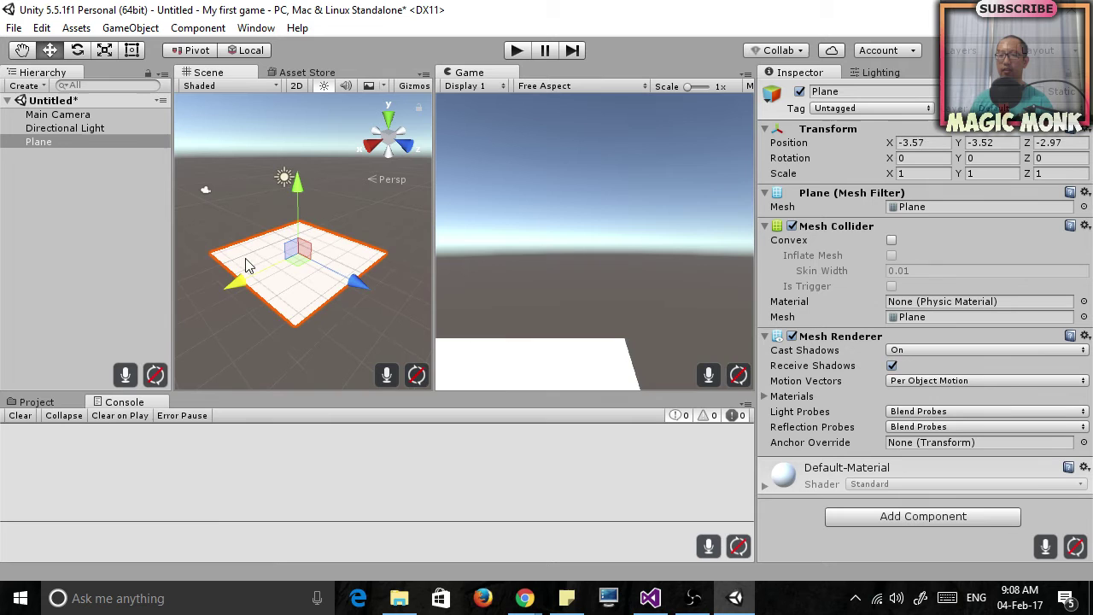
{"action": "left_click_drag", "start_coordinate": [298, 204], "coordinate": [301, 154]}
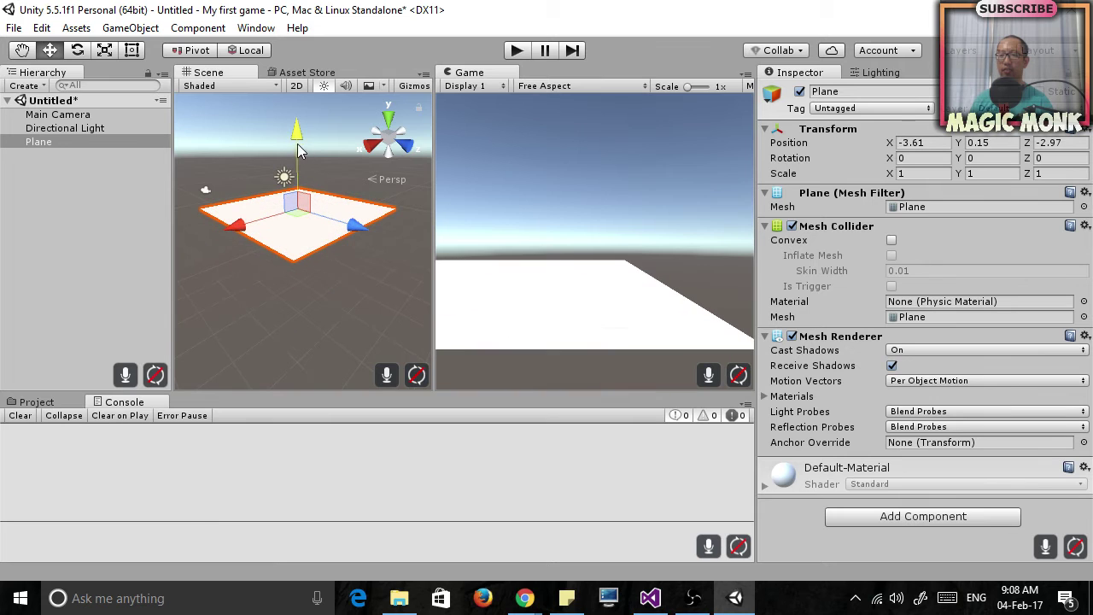
Tilt the plane freehand about its X axis to a rotation of about 21.9 degrees
{"action": "left_click", "coordinate": [77, 50]}
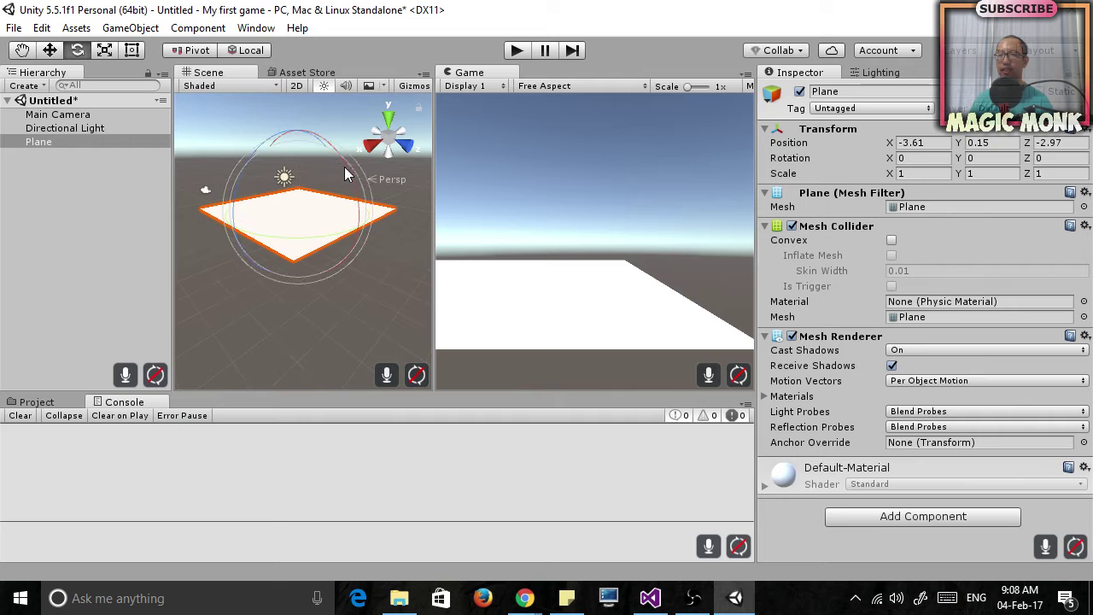
{"action": "left_click_drag", "start_coordinate": [362, 224], "coordinate": [285, 268]}
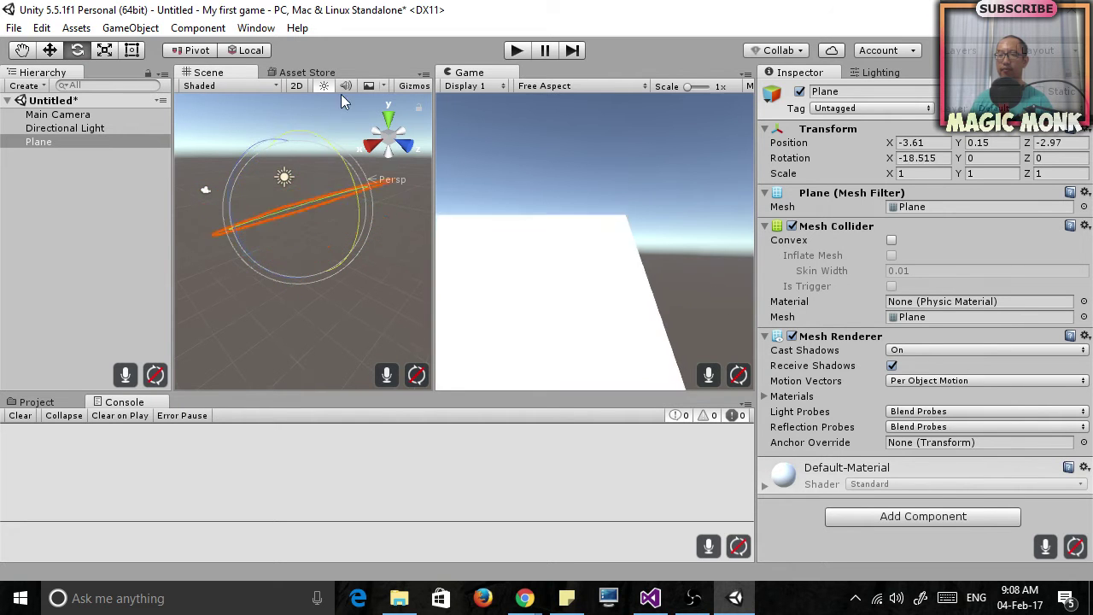
{"action": "left_click_drag", "start_coordinate": [341, 101], "coordinate": [311, 174]}
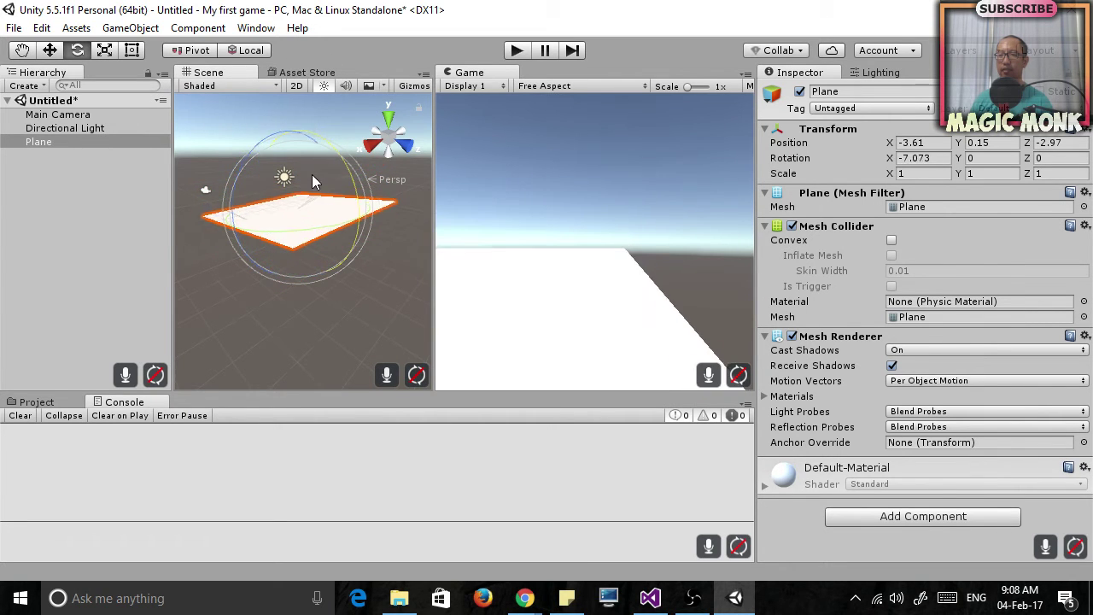
{"action": "left_click_drag", "start_coordinate": [310, 134], "coordinate": [365, 262]}
{"action": "left_click_drag", "start_coordinate": [352, 177], "coordinate": [349, 239]}
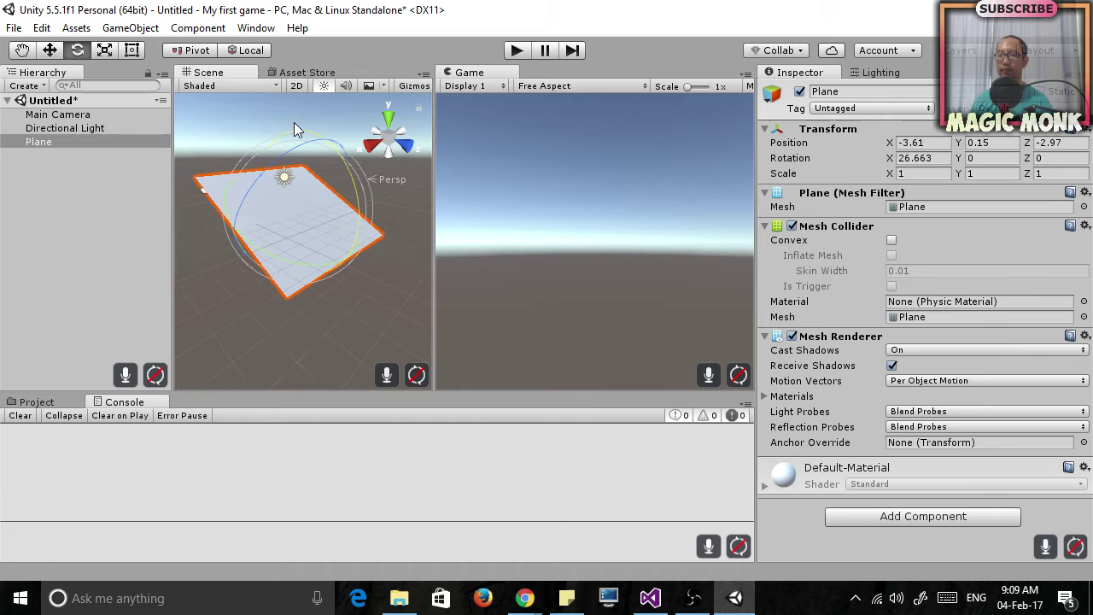
{"action": "left_click_drag", "start_coordinate": [294, 122], "coordinate": [298, 286]}
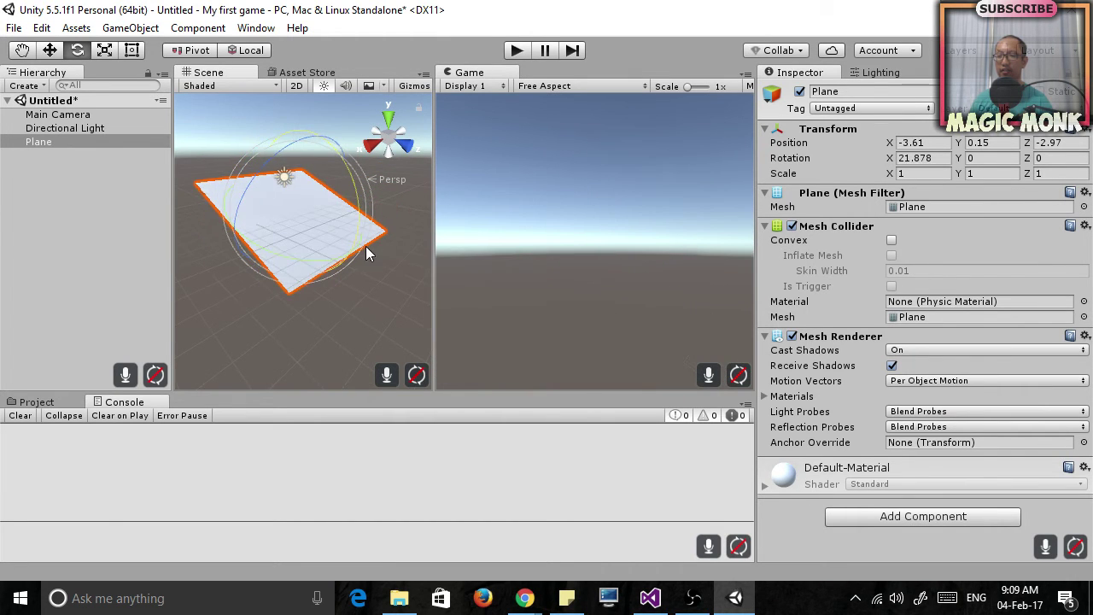
Examine the tilted plane in the scene from near and far and from a shifted viewpoint
{"action": "scroll", "coordinate": [366, 246], "scroll_direction": "up", "scroll_amount": 5}
{"action": "scroll", "coordinate": [365, 248], "scroll_direction": "up", "scroll_amount": 3}
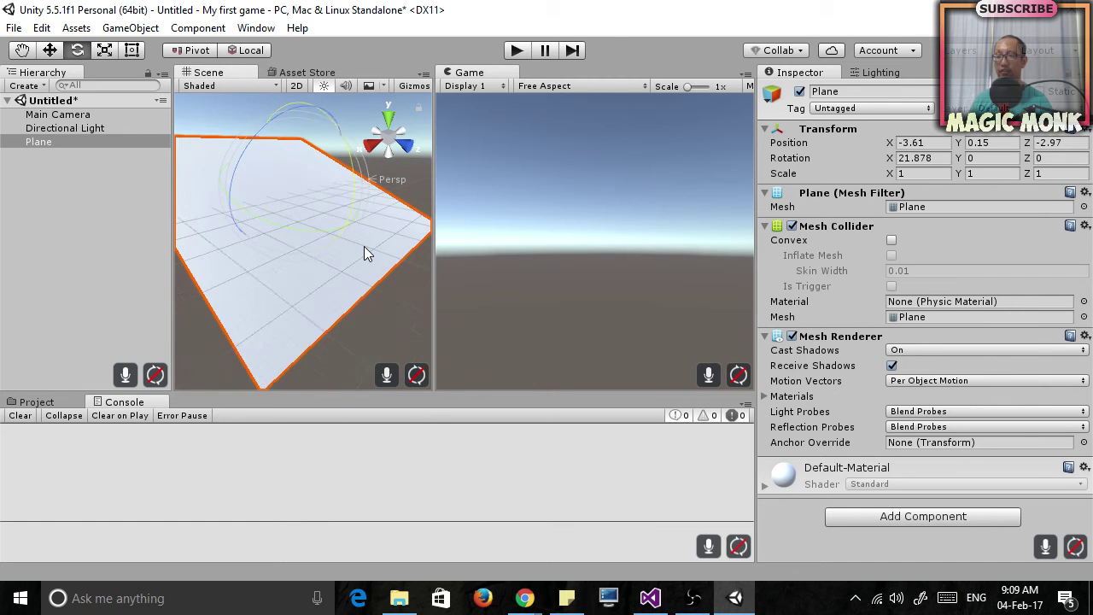
{"action": "scroll", "coordinate": [364, 249], "scroll_direction": "down", "scroll_amount": 6}
{"action": "scroll", "coordinate": [361, 249], "scroll_direction": "down", "scroll_amount": 5}
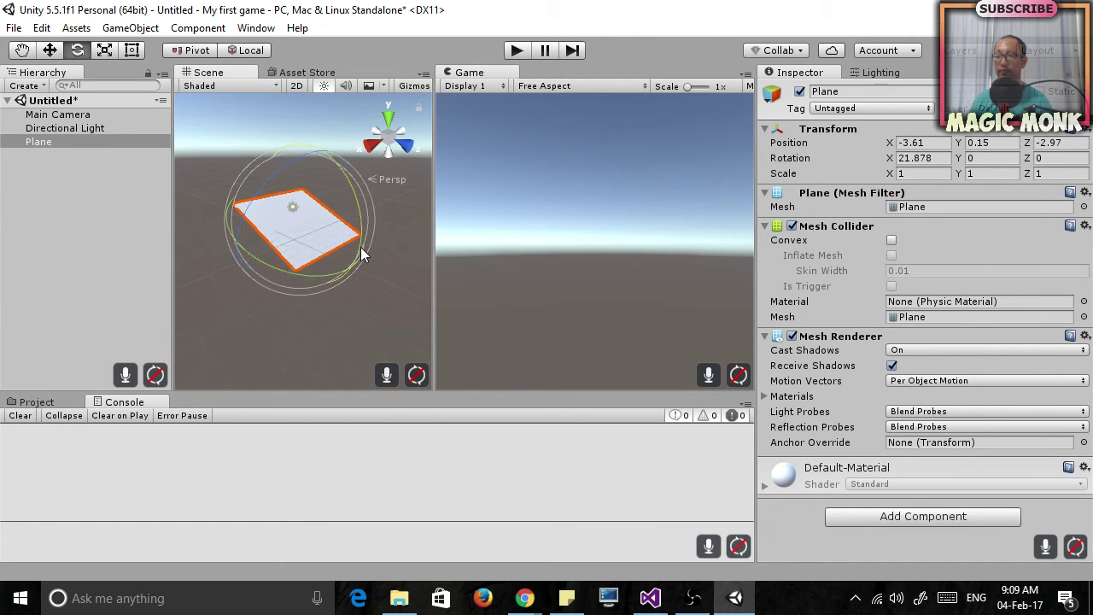
{"action": "key", "text": "q"}
{"action": "left_click_drag", "start_coordinate": [332, 205], "coordinate": [325, 281]}
{"action": "key", "text": "e"}
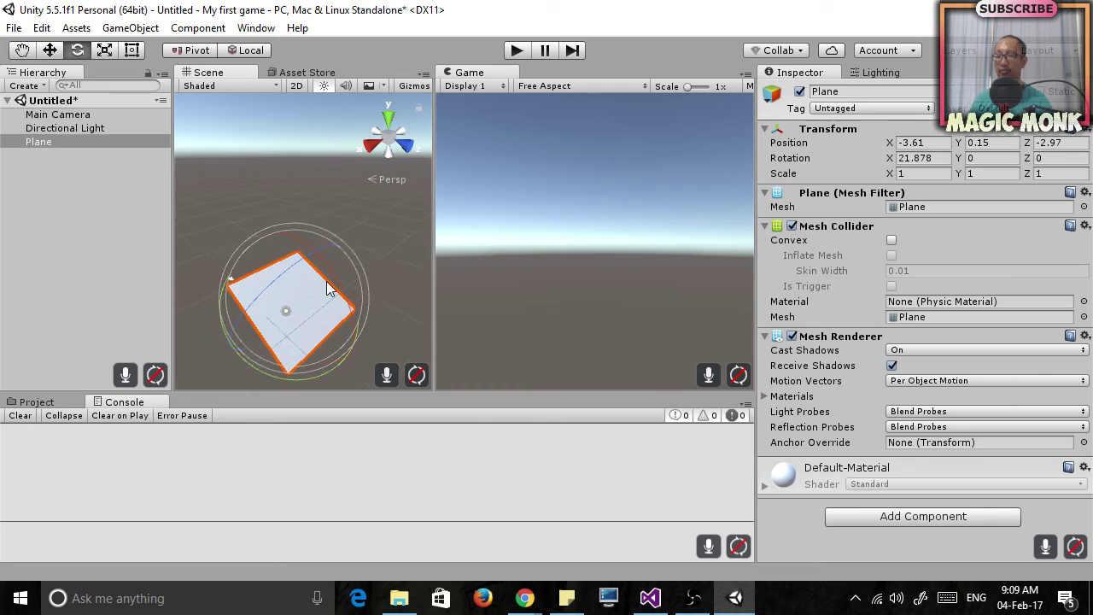
{"action": "scroll", "coordinate": [325, 285], "scroll_direction": "up", "scroll_amount": 5}
{"action": "scroll", "coordinate": [325, 288], "scroll_direction": "up", "scroll_amount": 1}
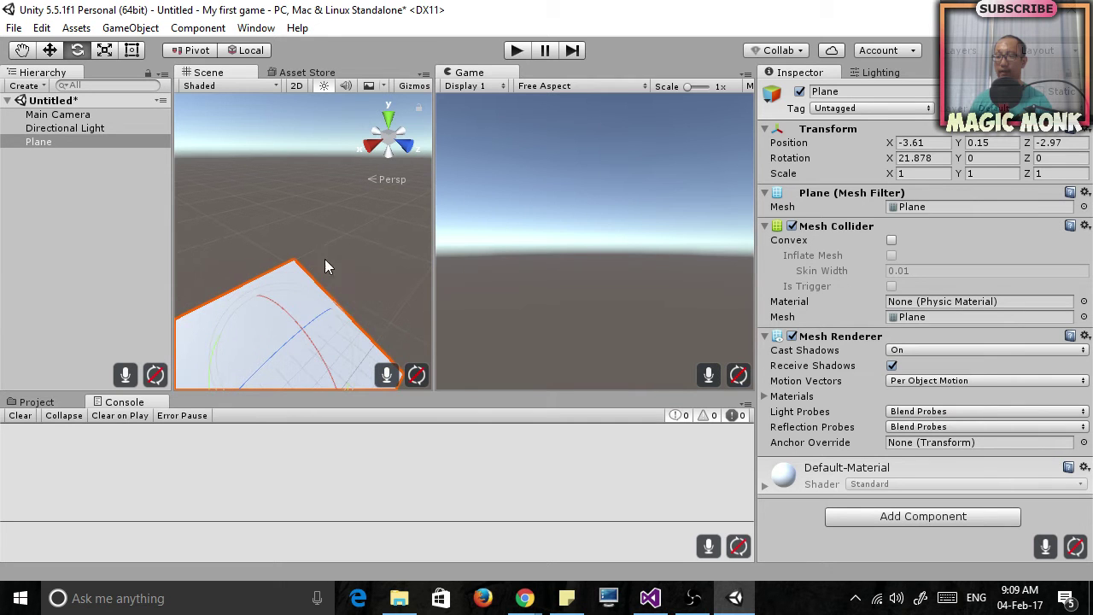
Rotate the plane freehand about several axes, to about 42.9 degrees on Y and -13.7 degrees on Z
{"action": "left_click_drag", "start_coordinate": [327, 237], "coordinate": [197, 224], "text": "alt"}
{"action": "left_click_drag", "start_coordinate": [1026, 203], "coordinate": [222, 154], "text": "alt"}
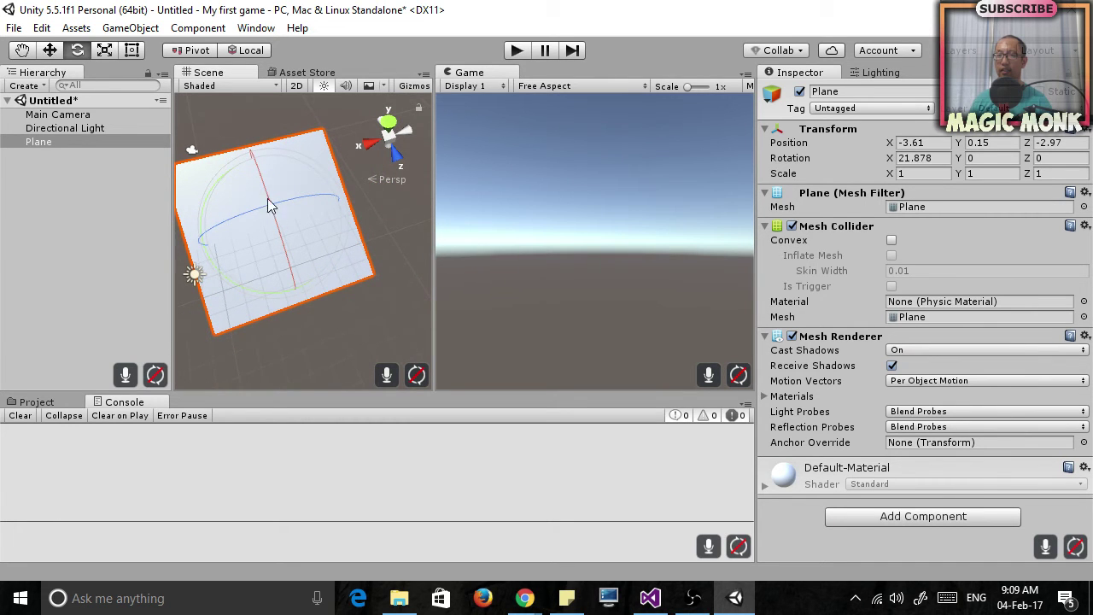
{"action": "left_click_drag", "start_coordinate": [273, 203], "coordinate": [260, 161]}
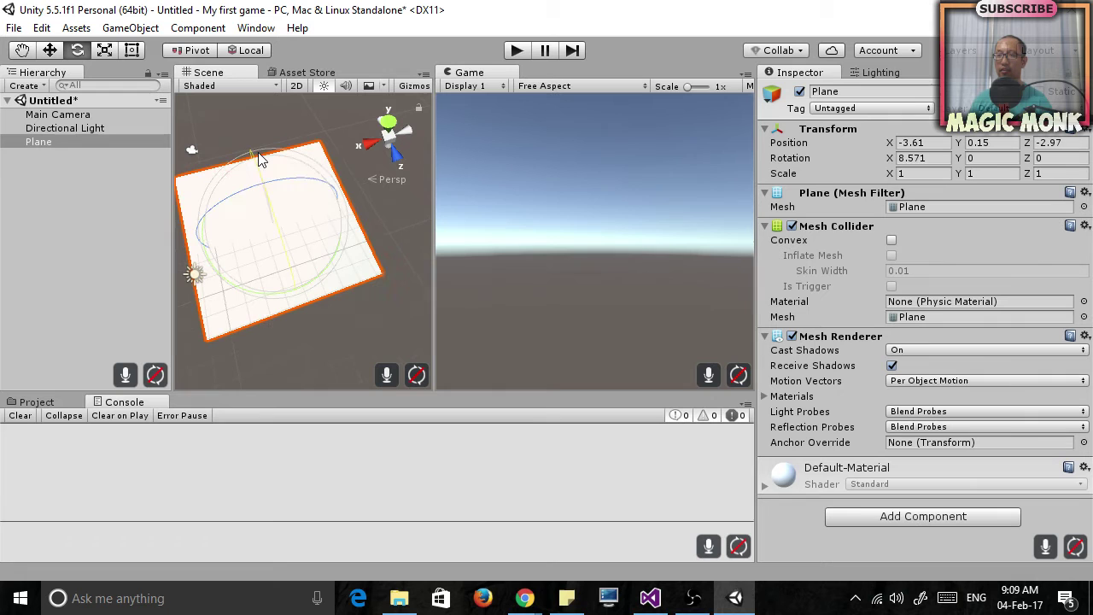
{"action": "left_click_drag", "start_coordinate": [275, 232], "coordinate": [143, 74]}
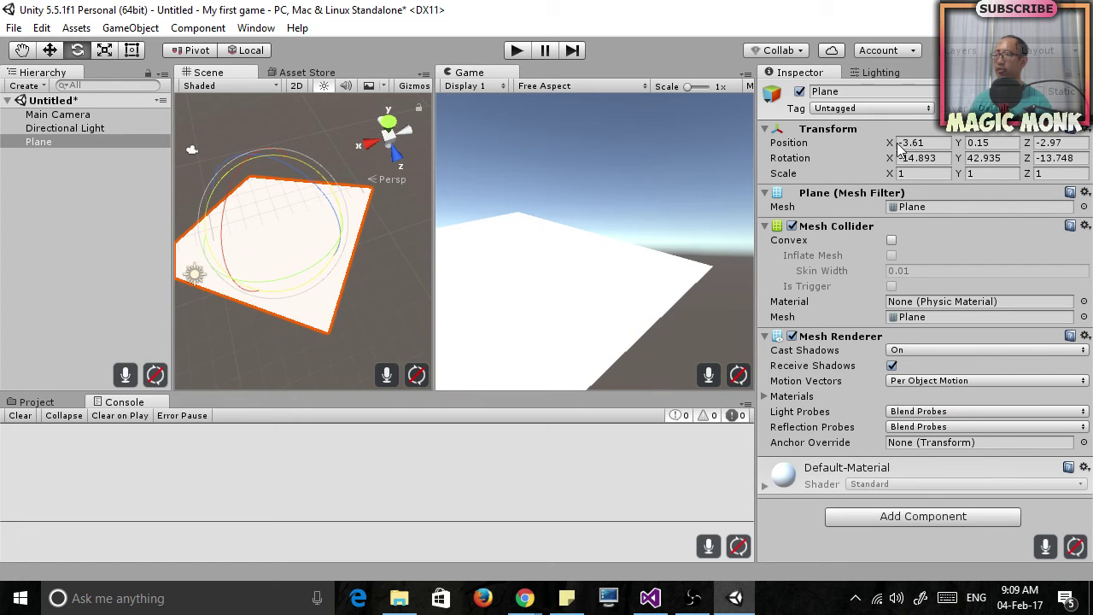
Change the plane's X rotation freehand to about -19.4 degrees and reset its whole Transform to the default values
{"action": "left_click_drag", "start_coordinate": [888, 161], "coordinate": [746, 174]}
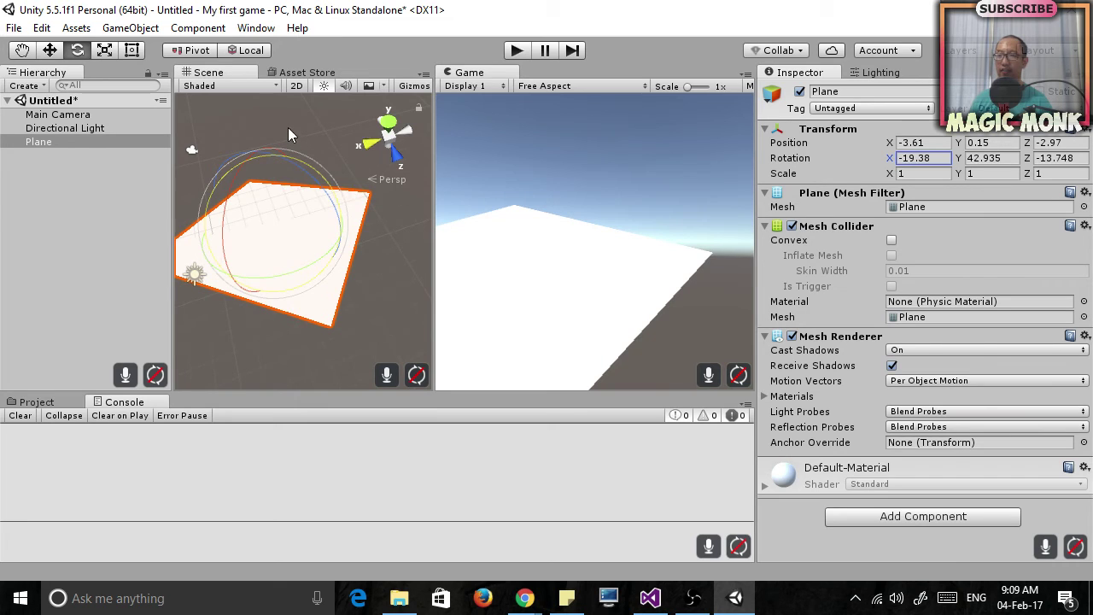
{"action": "left_click", "coordinate": [1088, 133]}
{"action": "left_click", "coordinate": [1044, 147]}
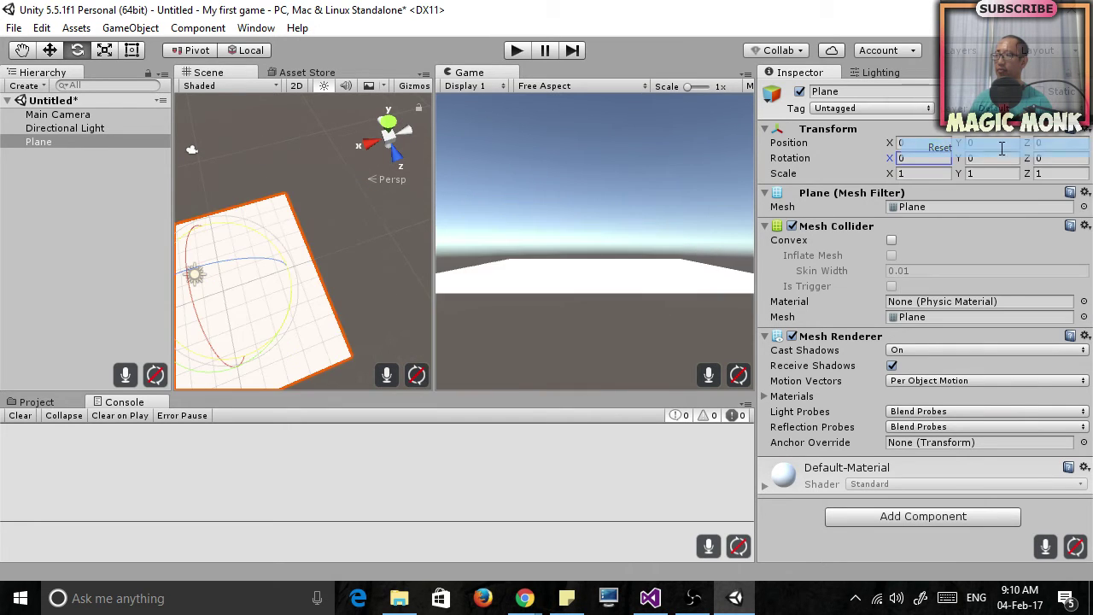
Deselect the plane and add a 3D sphere to the scene
{"action": "middle_click_drag", "start_coordinate": [265, 281], "coordinate": [429, 226]}
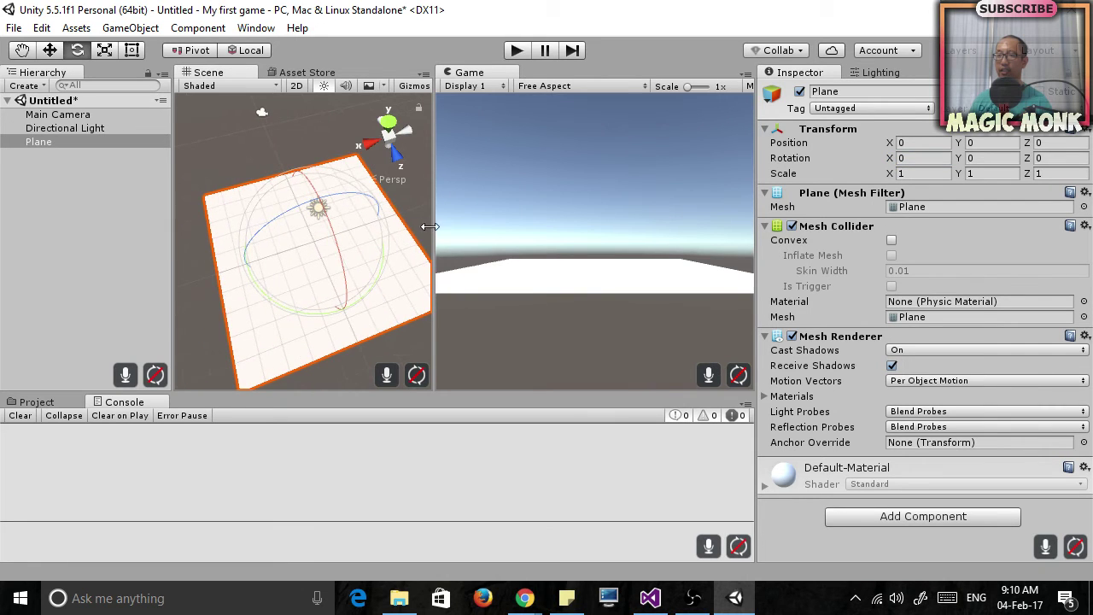
{"action": "scroll", "coordinate": [315, 305], "scroll_direction": "up", "scroll_amount": 6}
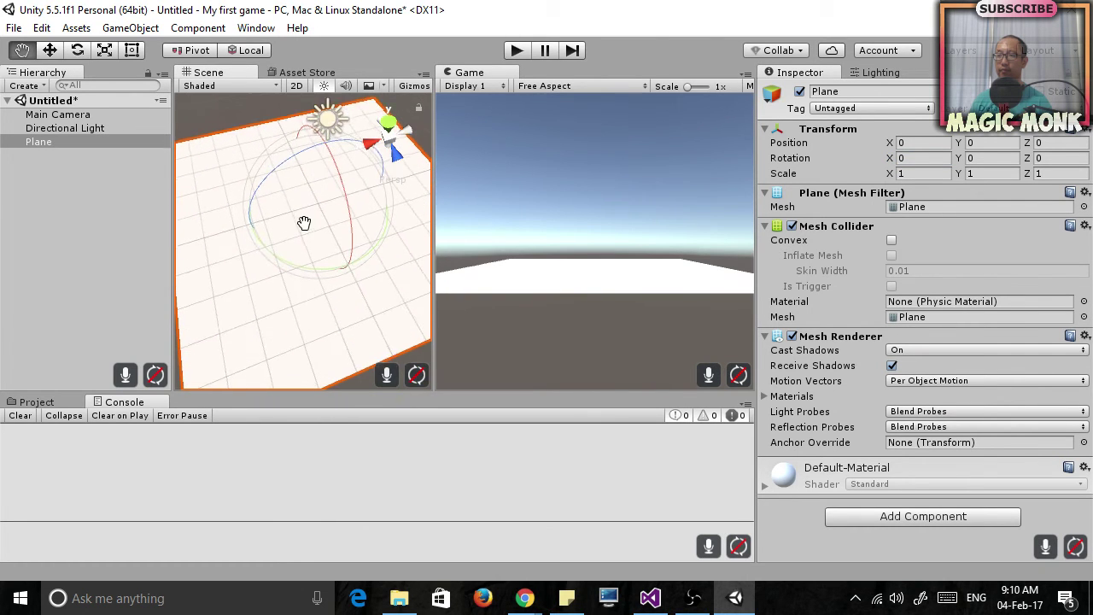
{"action": "middle_click_drag", "start_coordinate": [305, 250], "coordinate": [304, 216]}
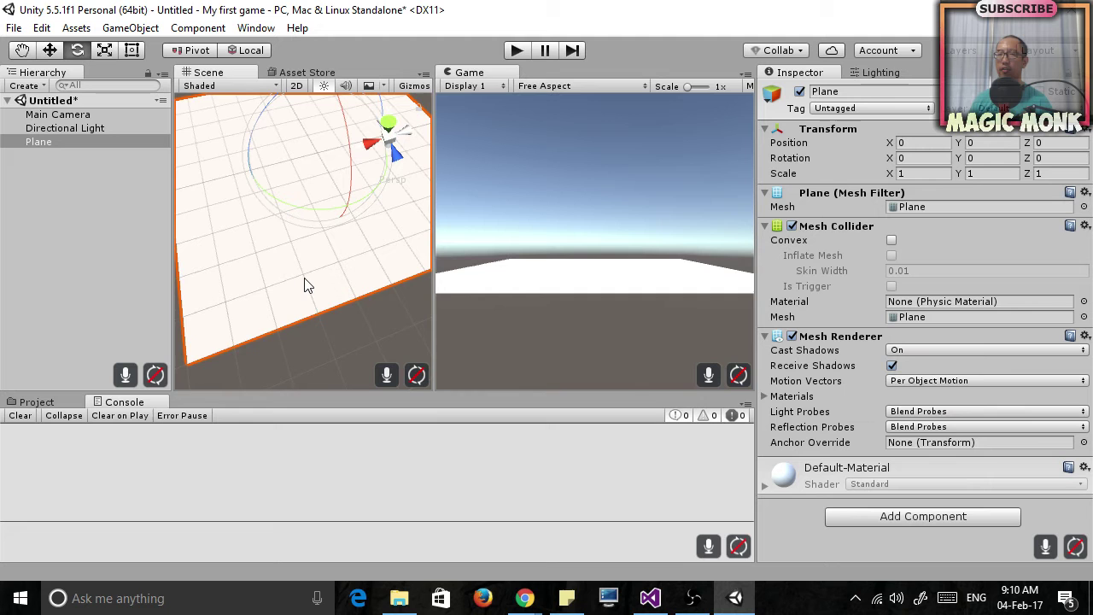
{"action": "scroll", "coordinate": [305, 285], "scroll_direction": "down", "scroll_amount": 5}
{"action": "middle_click_drag", "start_coordinate": [305, 276], "coordinate": [308, 208]}
{"action": "left_click_drag", "start_coordinate": [310, 209], "coordinate": [313, 144], "text": "alt"}
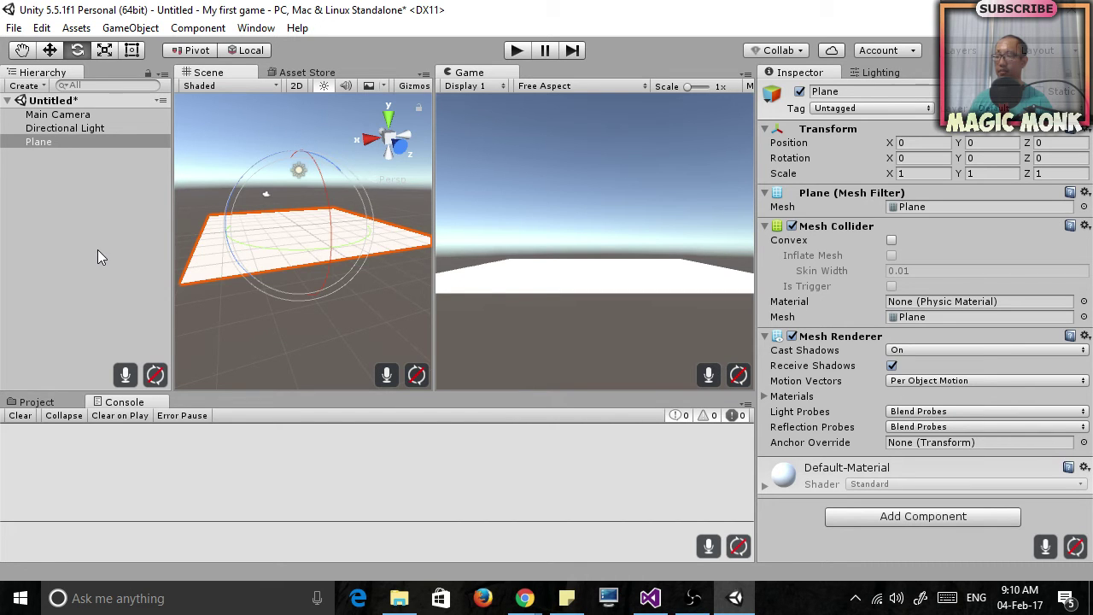
{"action": "right_click", "coordinate": [73, 170]}
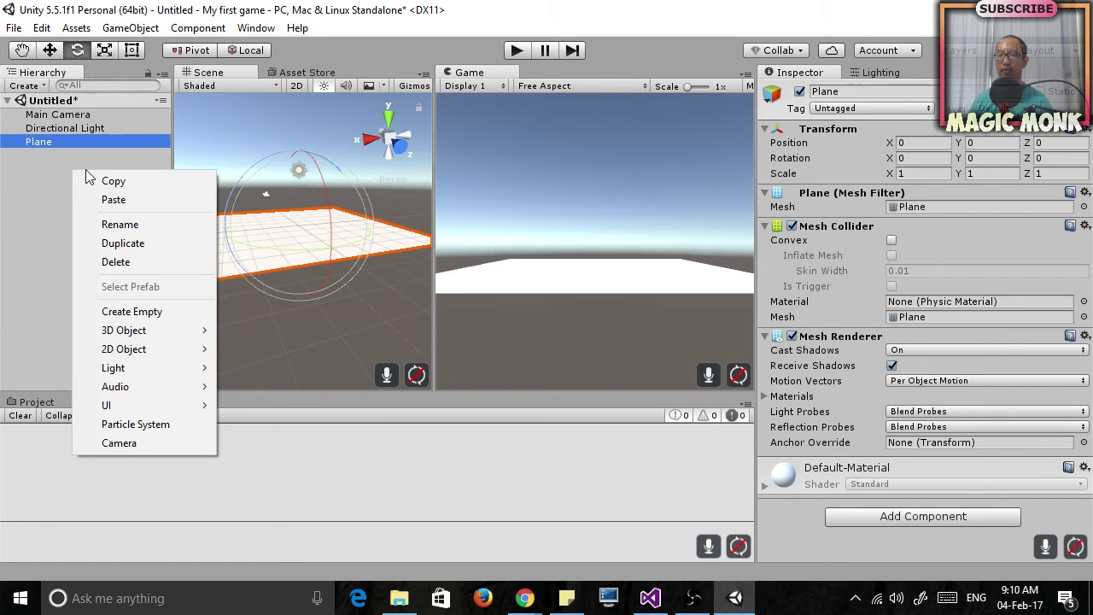
{"action": "left_click", "coordinate": [47, 169]}
{"action": "left_click", "coordinate": [42, 86]}
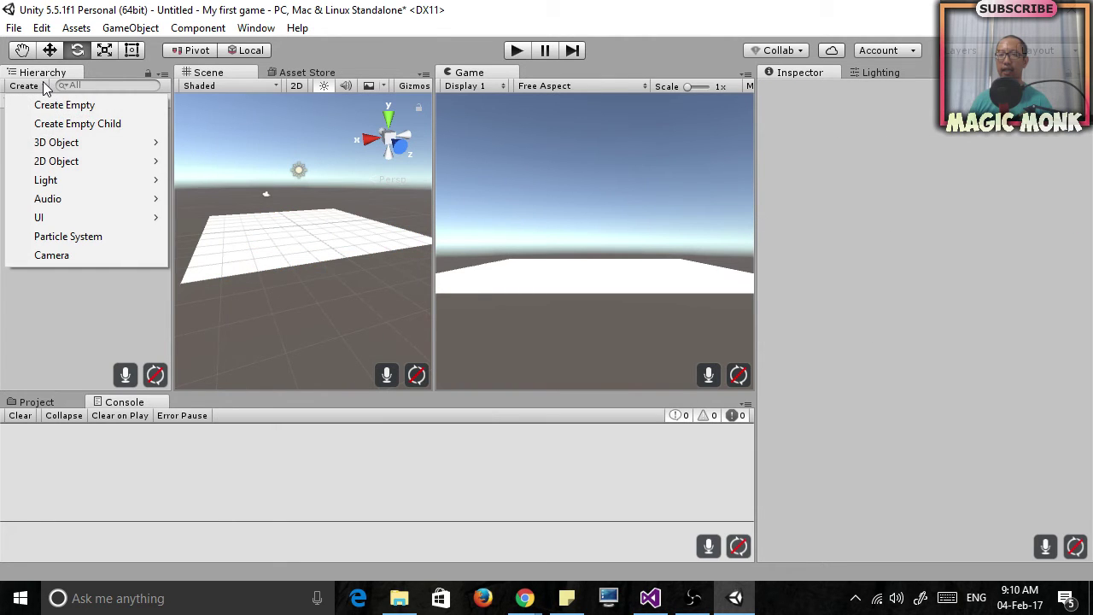
{"action": "mouse_move", "coordinate": [59, 147]}
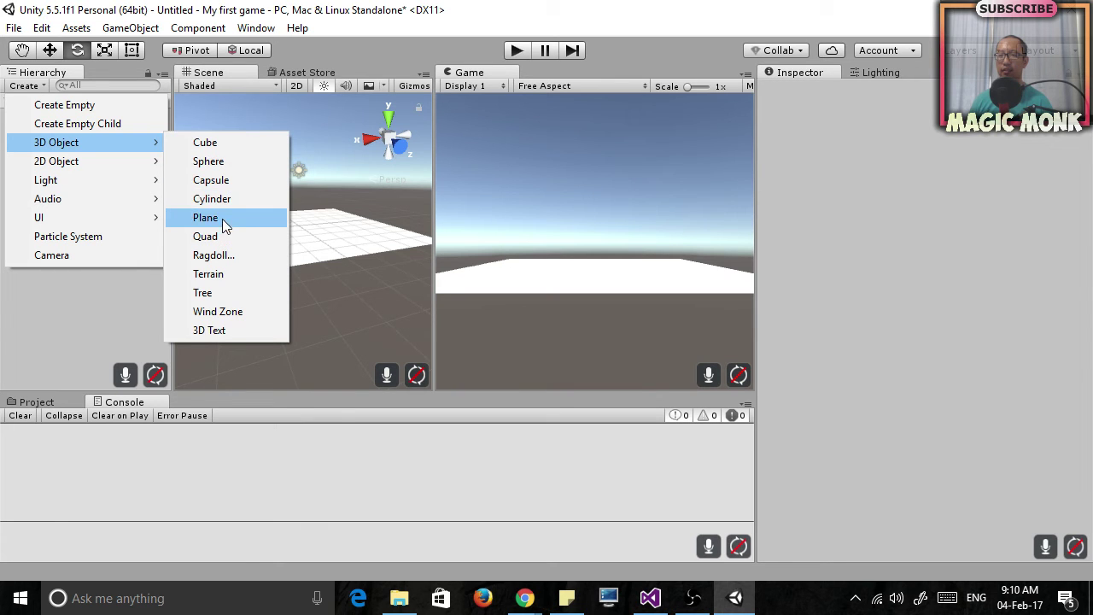
{"action": "left_click", "coordinate": [225, 161]}
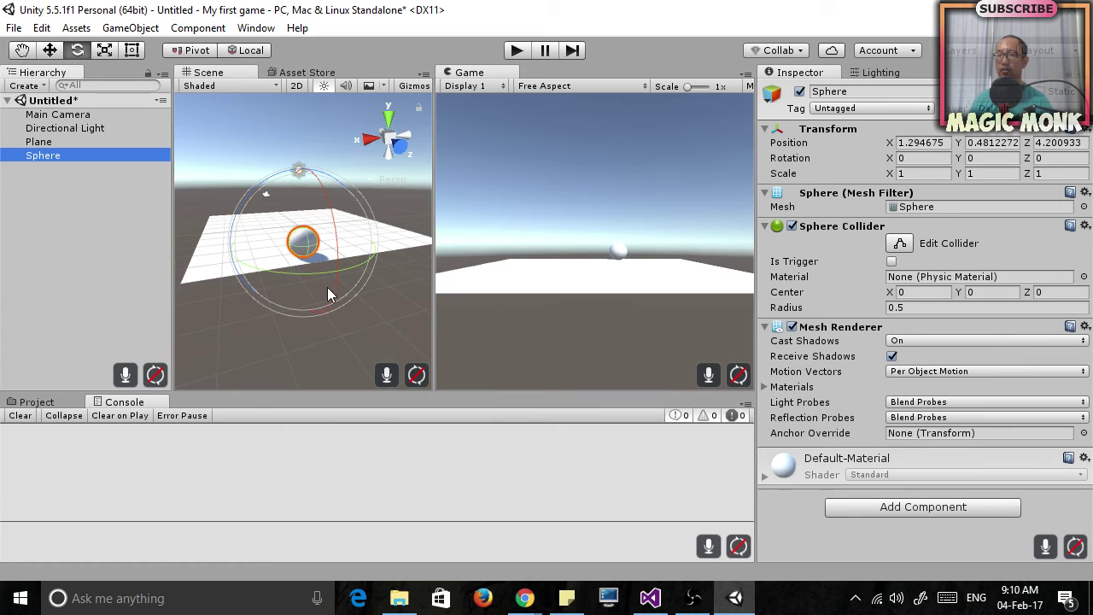
Move the sphere above the plane to about X 1.33, Y 2.41, Z 0.07
{"action": "left_click", "coordinate": [51, 52]}
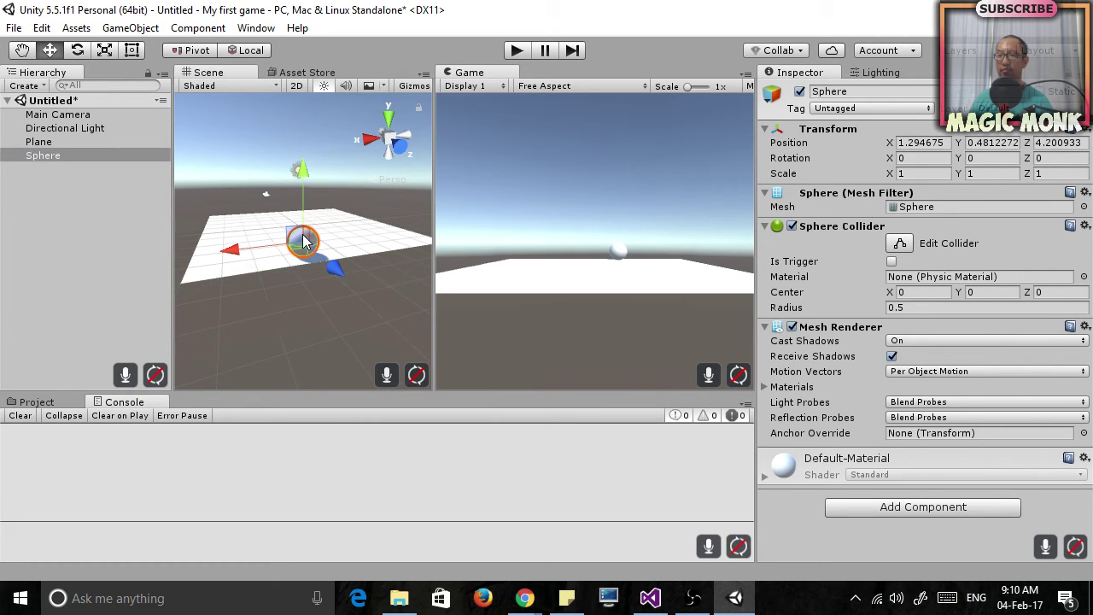
{"action": "left_click_drag", "start_coordinate": [304, 195], "coordinate": [305, 138]}
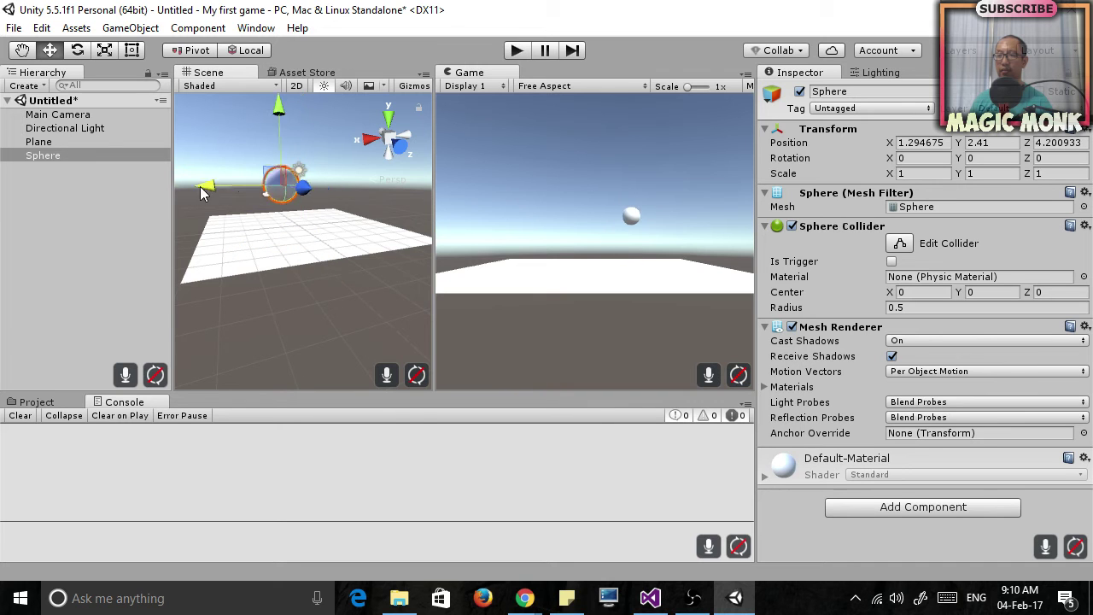
{"action": "left_click_drag", "start_coordinate": [249, 187], "coordinate": [241, 199]}
{"action": "left_click_drag", "start_coordinate": [330, 191], "coordinate": [287, 212]}
{"action": "key", "text": "f"}
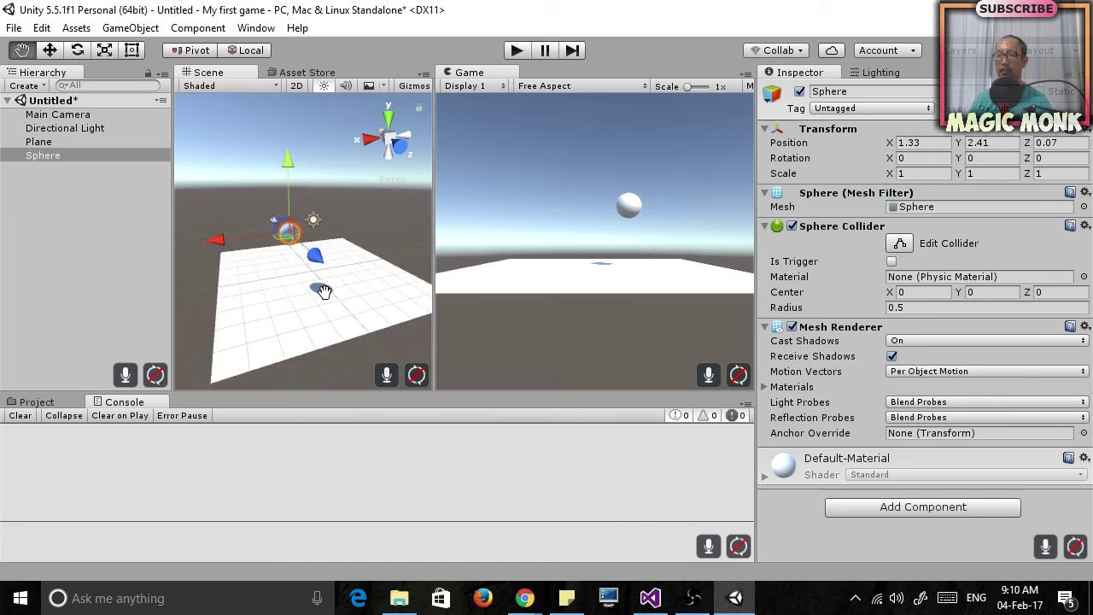
Stretch the sphere freehand with the Scale tool to about 1.06 on X and 6.30 on Z
{"action": "scroll", "coordinate": [256, 183], "scroll_direction": "up", "scroll_amount": 3}
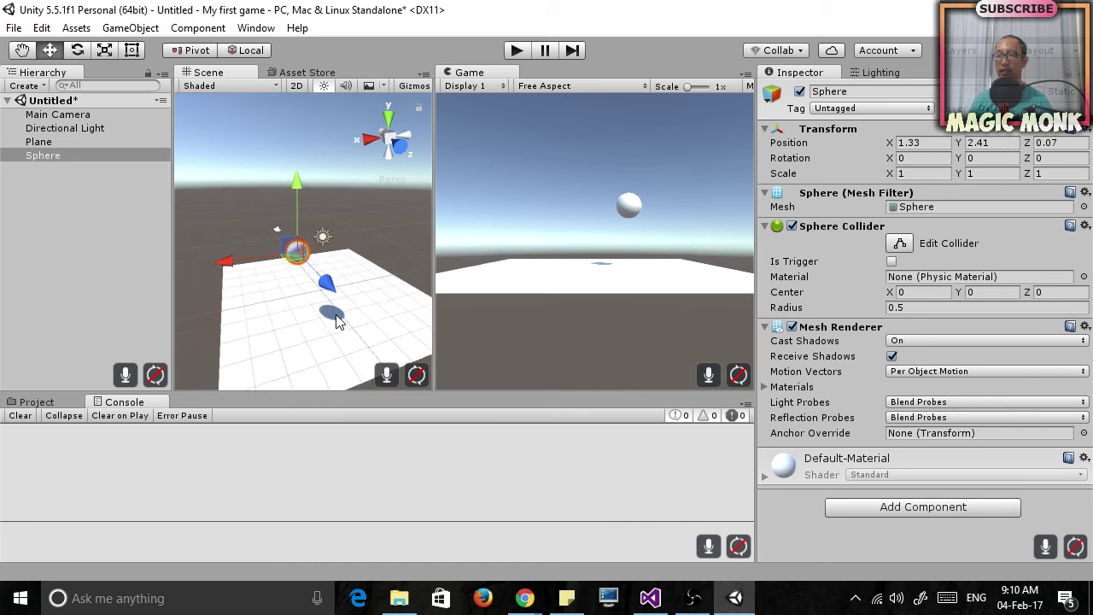
{"action": "left_click", "coordinate": [104, 50]}
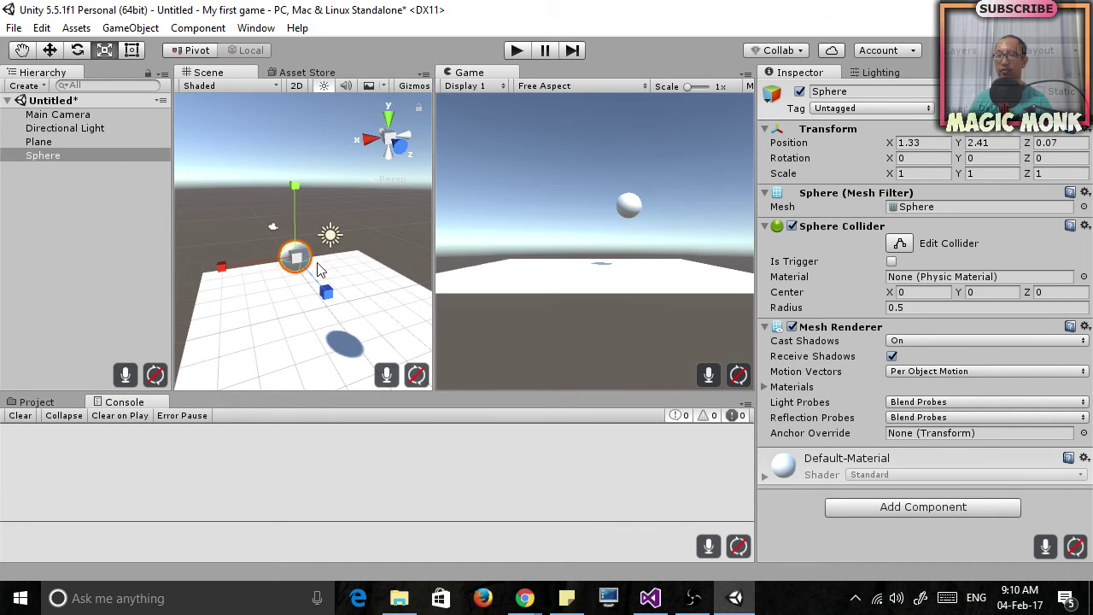
{"action": "left_click_drag", "start_coordinate": [326, 294], "coordinate": [352, 323]}
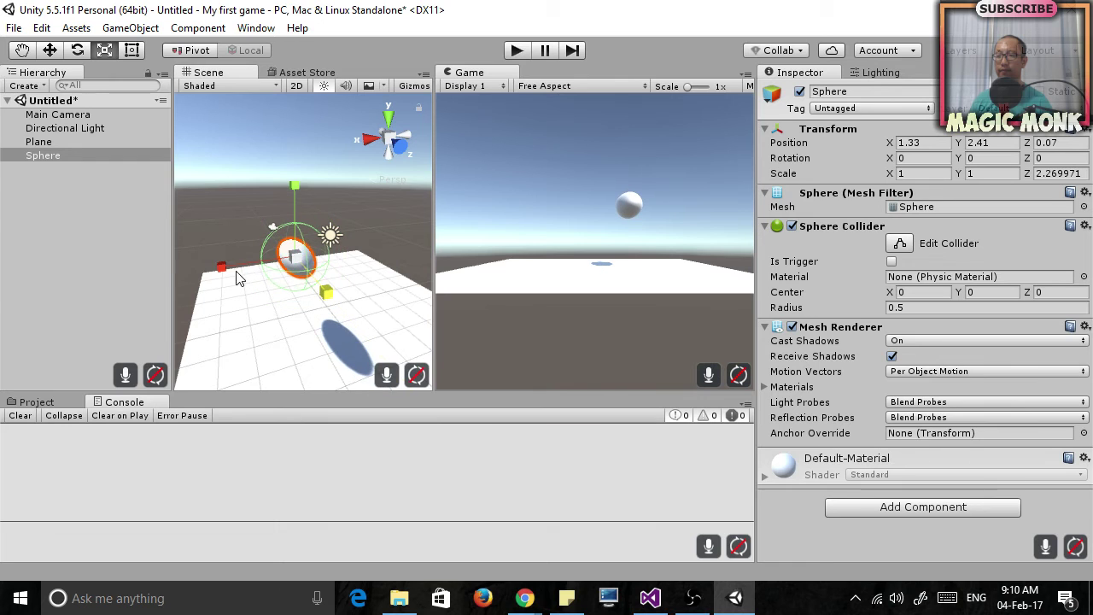
{"action": "mouse_move", "coordinate": [237, 274]}
{"action": "left_mouse_down"}
{"action": "mouse_move", "coordinate": [180, 276]}
{"action": "mouse_move", "coordinate": [260, 269]}
{"action": "mouse_move", "coordinate": [221, 267]}
{"action": "left_mouse_up"}
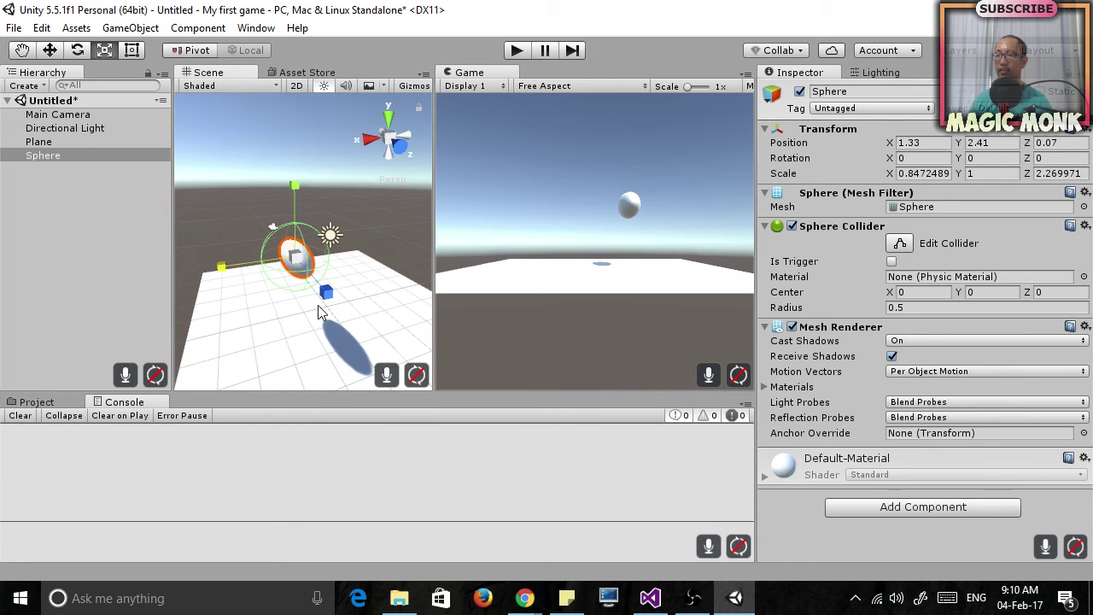
{"action": "left_click_drag", "start_coordinate": [328, 296], "coordinate": [366, 344]}
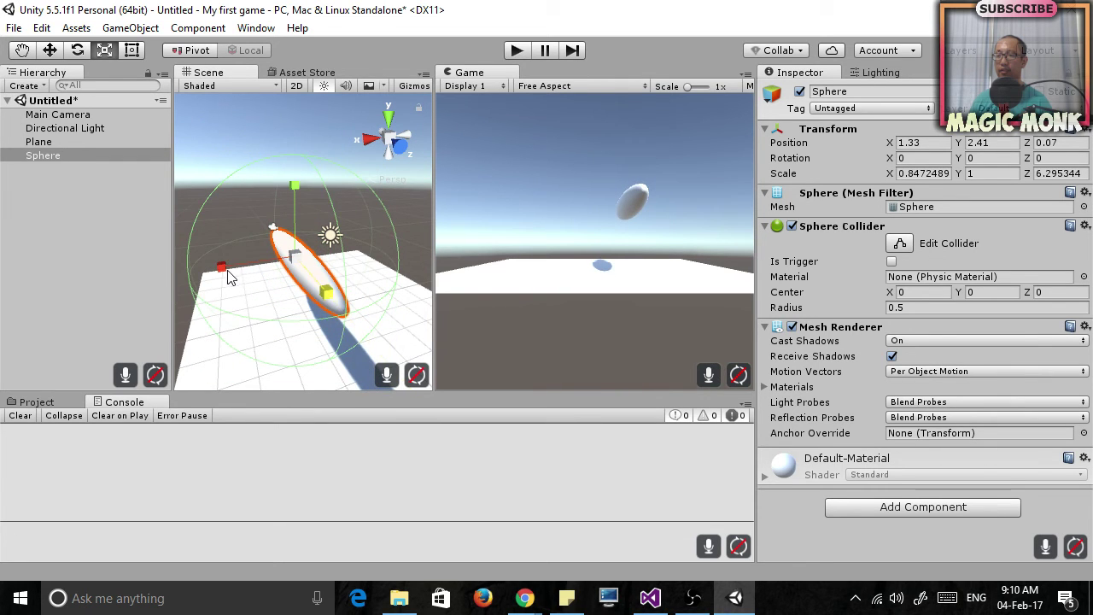
{"action": "left_click_drag", "start_coordinate": [228, 273], "coordinate": [206, 271]}
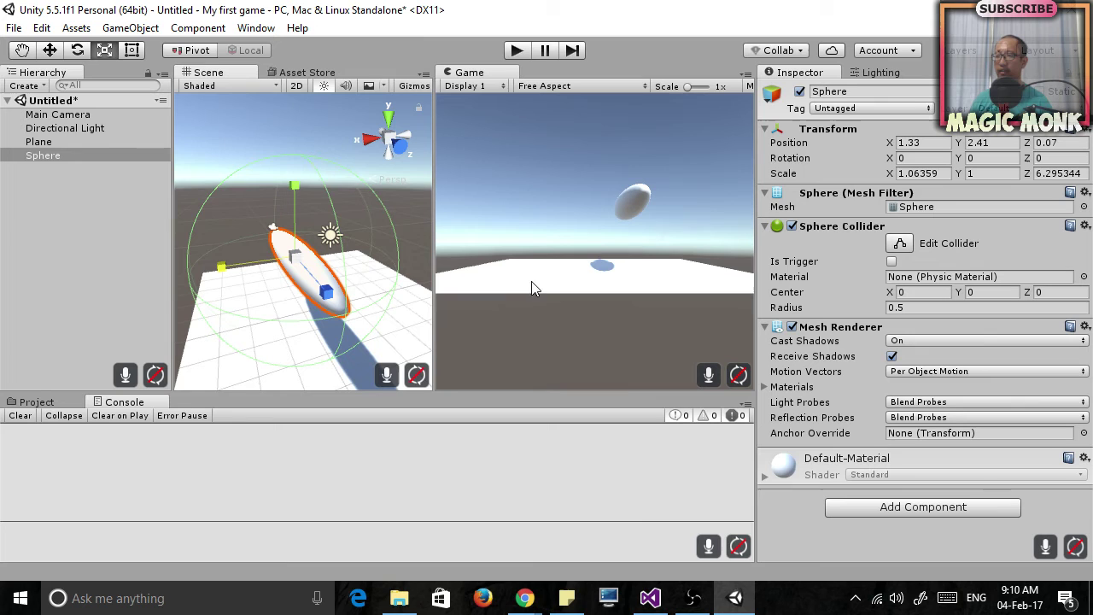
Select the Main Camera and examine its position and viewing direction in the scene from several angles
{"action": "left_click", "coordinate": [58, 116]}
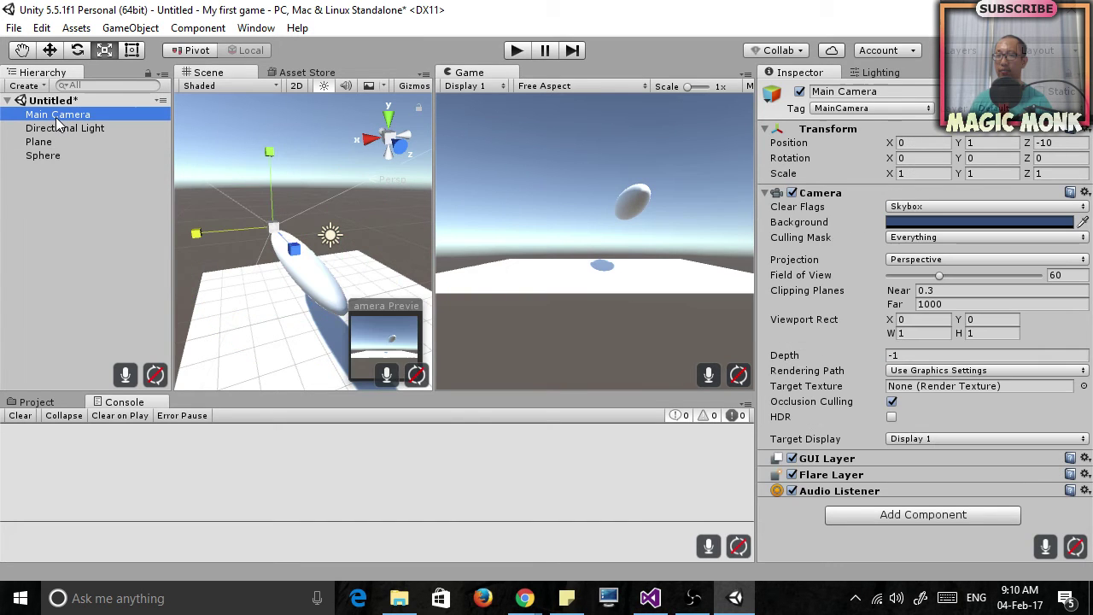
{"action": "right_click_drag", "start_coordinate": [247, 234], "coordinate": [328, 264], "text": "alt"}
{"action": "left_click_drag", "start_coordinate": [329, 264], "coordinate": [308, 245], "text": "alt"}
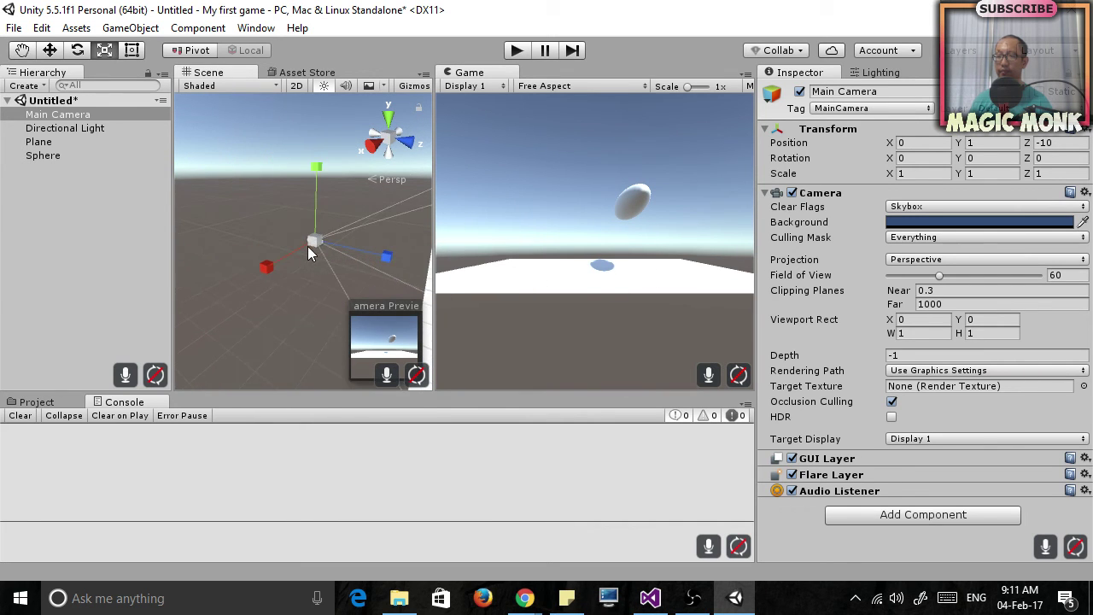
{"action": "scroll", "coordinate": [292, 253], "scroll_direction": "up", "scroll_amount": 2}
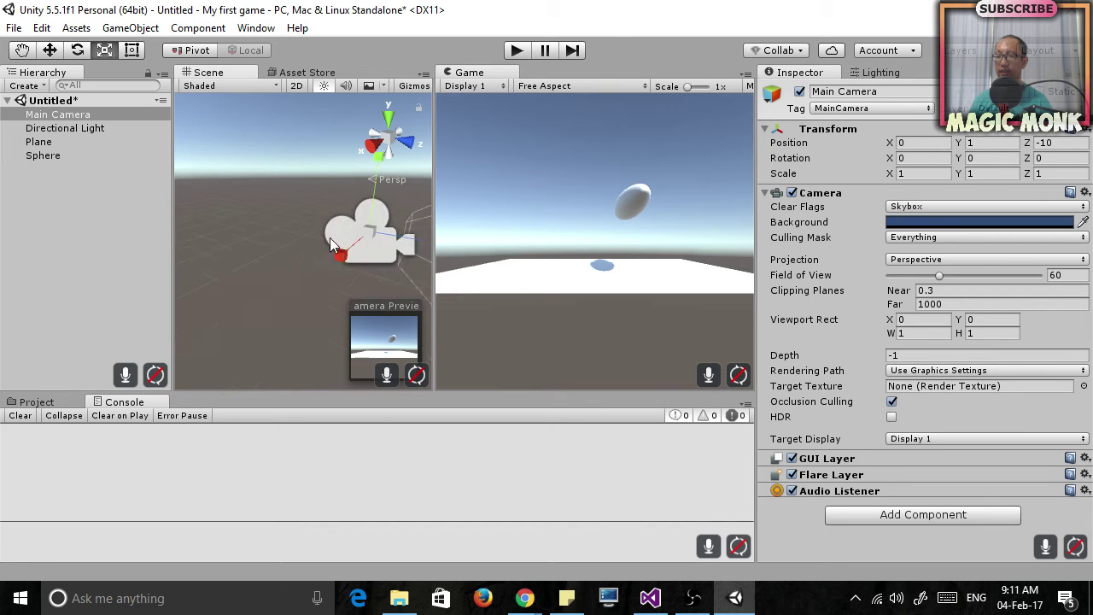
{"action": "middle_click_drag", "start_coordinate": [293, 253], "coordinate": [350, 189]}
{"action": "mouse_move", "coordinate": [349, 189]}
{"action": "left_mouse_down", "text": "alt"}
{"action": "mouse_move", "coordinate": [359, 189]}
{"action": "mouse_move", "coordinate": [345, 208]}
{"action": "left_mouse_up", "text": "alt"}
{"action": "middle_click_drag", "start_coordinate": [346, 207], "coordinate": [309, 215]}
{"action": "scroll", "coordinate": [306, 229], "scroll_direction": "up", "scroll_amount": 2}
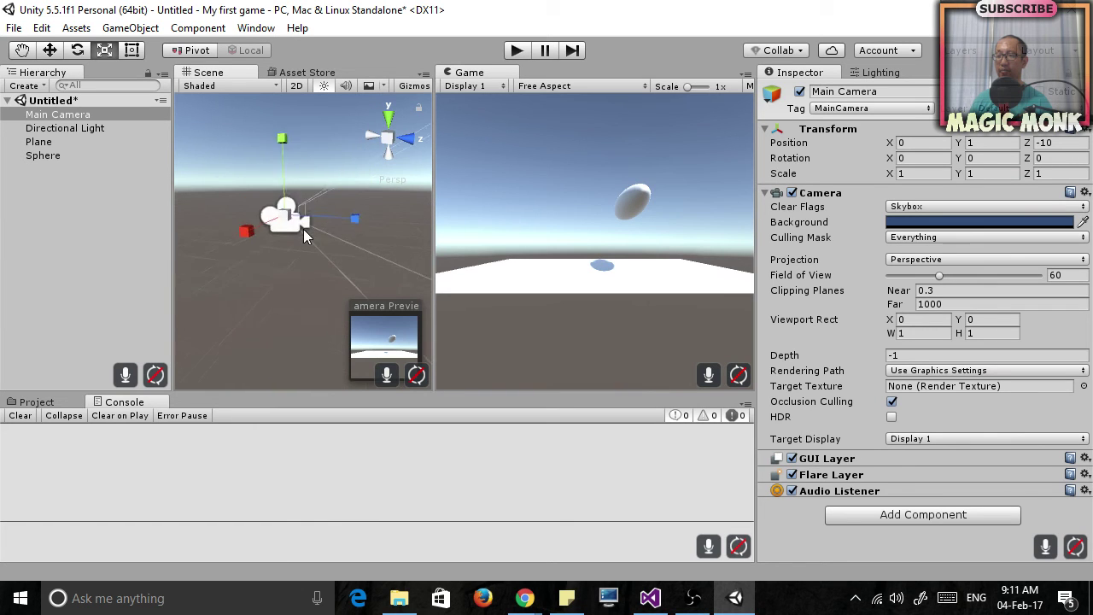
{"action": "left_click_drag", "start_coordinate": [342, 227], "coordinate": [339, 204], "text": "alt"}
{"action": "left_click_drag", "start_coordinate": [270, 262], "coordinate": [321, 209], "text": "alt"}
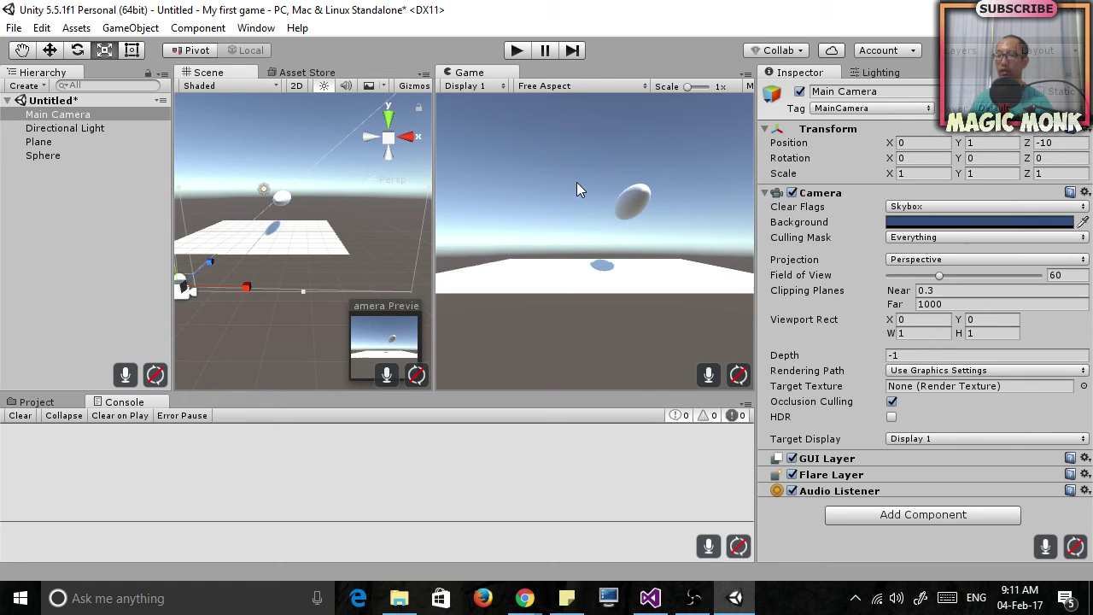
Dock the Game view in the same pane as the Scene view and bring the Scene view to the front
{"action": "left_click_drag", "start_coordinate": [486, 75], "coordinate": [296, 92]}
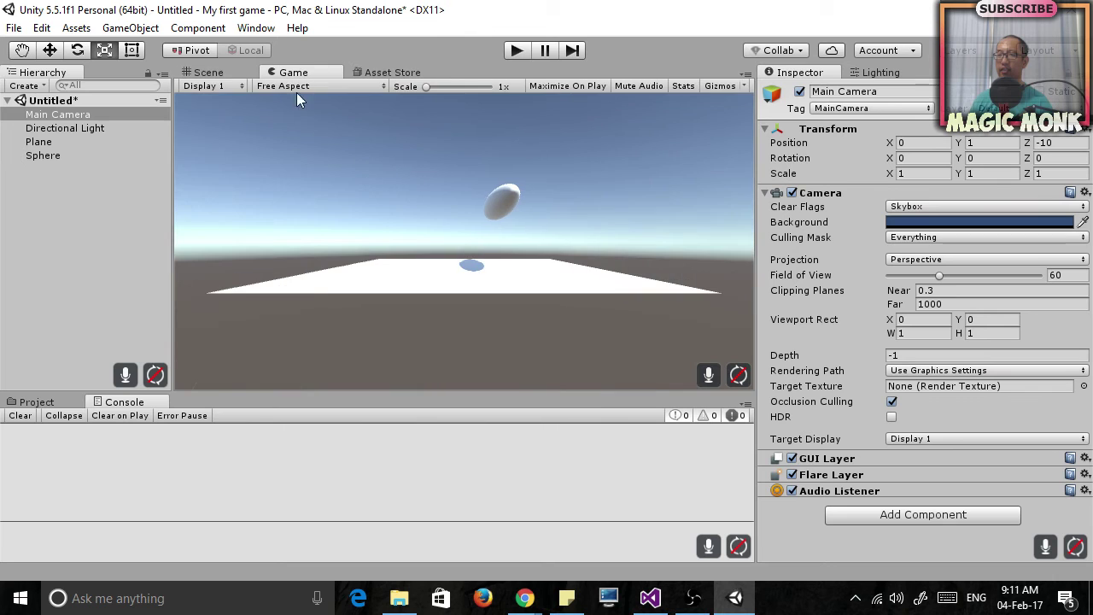
{"action": "left_click", "coordinate": [208, 73]}
{"action": "left_click_drag", "start_coordinate": [387, 273], "coordinate": [427, 265], "text": "alt"}
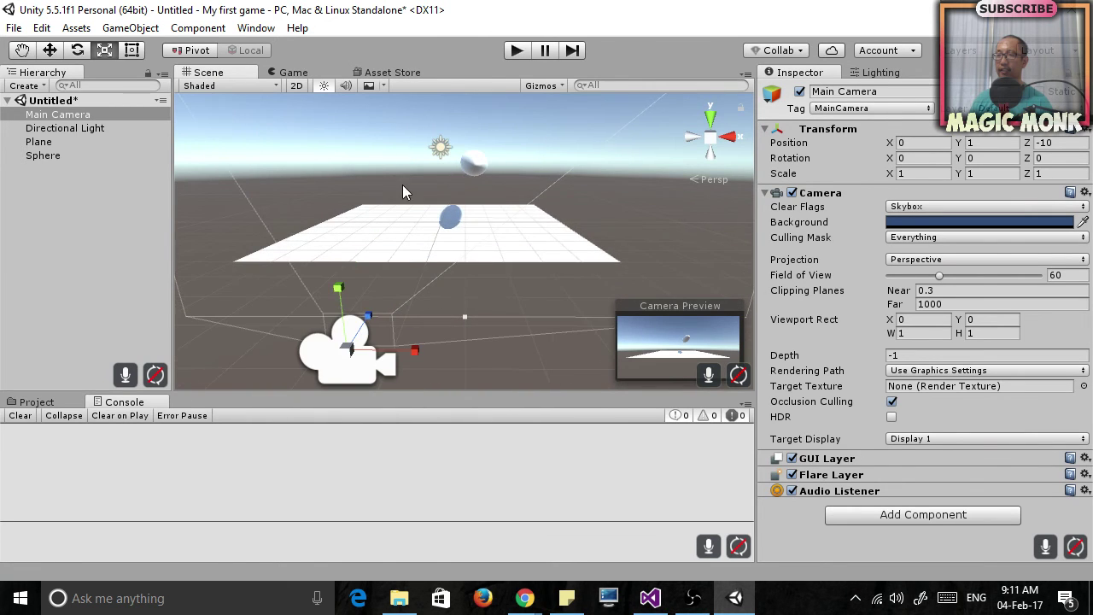
Compare the Game view with the Scene view and examine how the Main Camera frames the plane and sphere
{"action": "left_click", "coordinate": [299, 75]}
{"action": "left_click", "coordinate": [236, 75]}
{"action": "left_click", "coordinate": [293, 74]}
{"action": "left_click", "coordinate": [236, 76]}
{"action": "left_click", "coordinate": [293, 75]}
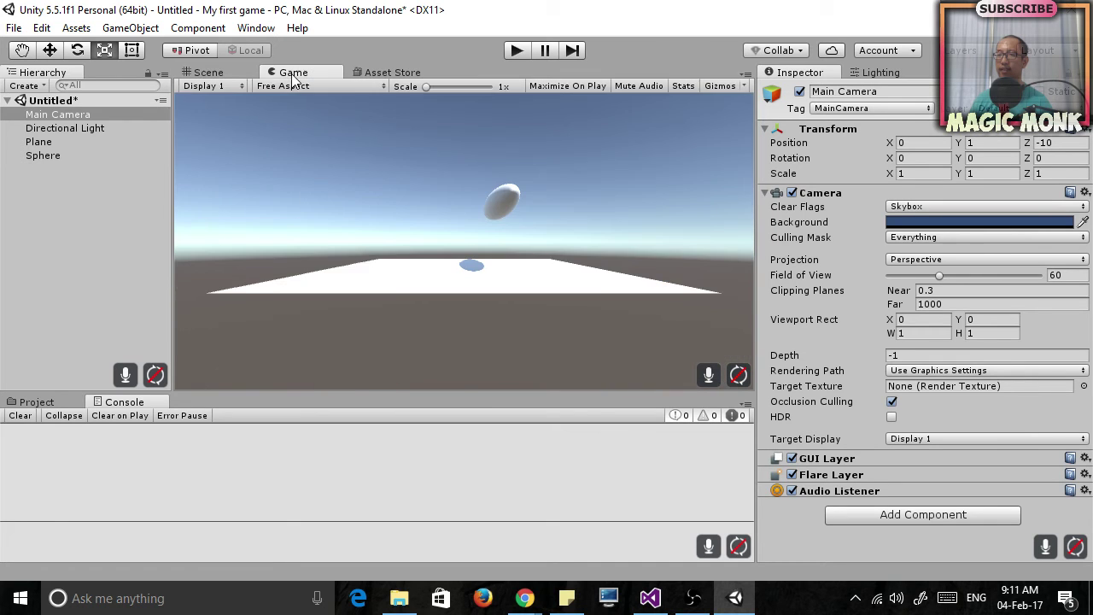
{"action": "left_click", "coordinate": [232, 75]}
{"action": "left_click", "coordinate": [293, 75]}
{"action": "left_click", "coordinate": [221, 75]}
{"action": "left_click", "coordinate": [293, 74]}
{"action": "left_click", "coordinate": [212, 74]}
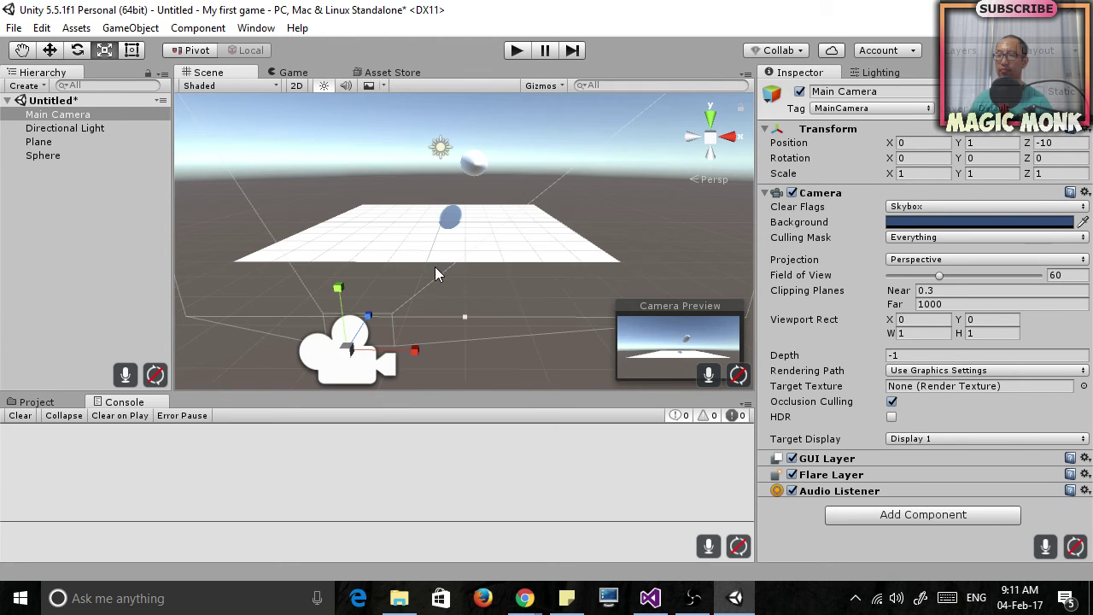
{"action": "scroll", "coordinate": [444, 291], "scroll_direction": "up", "scroll_amount": 3}
{"action": "left_click_drag", "start_coordinate": [464, 312], "coordinate": [435, 306], "text": "alt"}
{"action": "scroll", "coordinate": [416, 311], "scroll_direction": "down", "scroll_amount": 4}
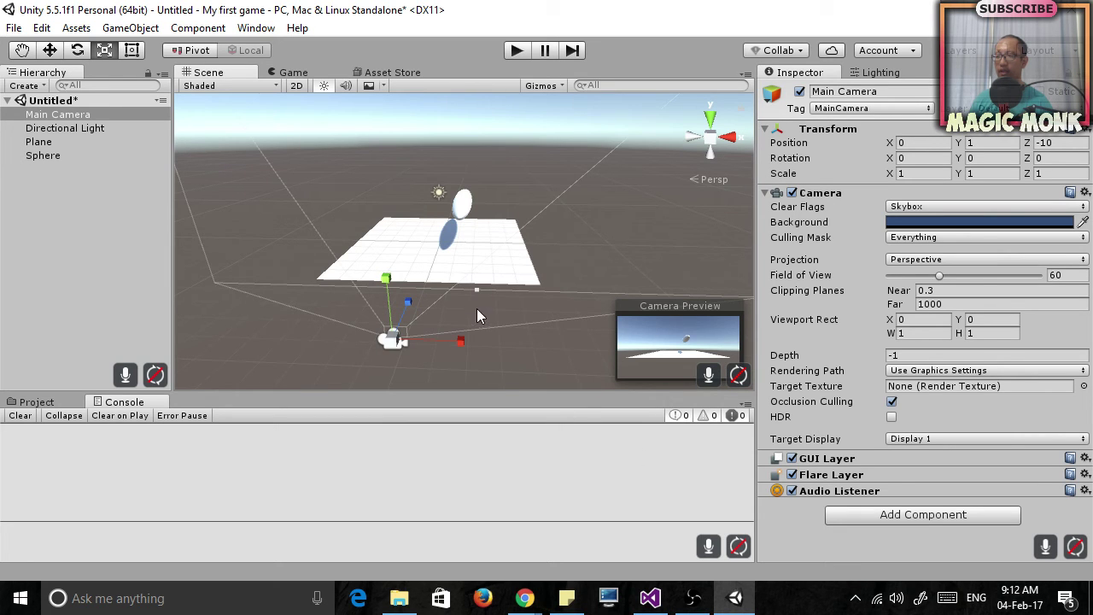
Switch to the Chrome window with the Roll-a-ball tutorial and search the web for "unity shortcuts"
{"action": "mouse_move", "coordinate": [529, 604]}
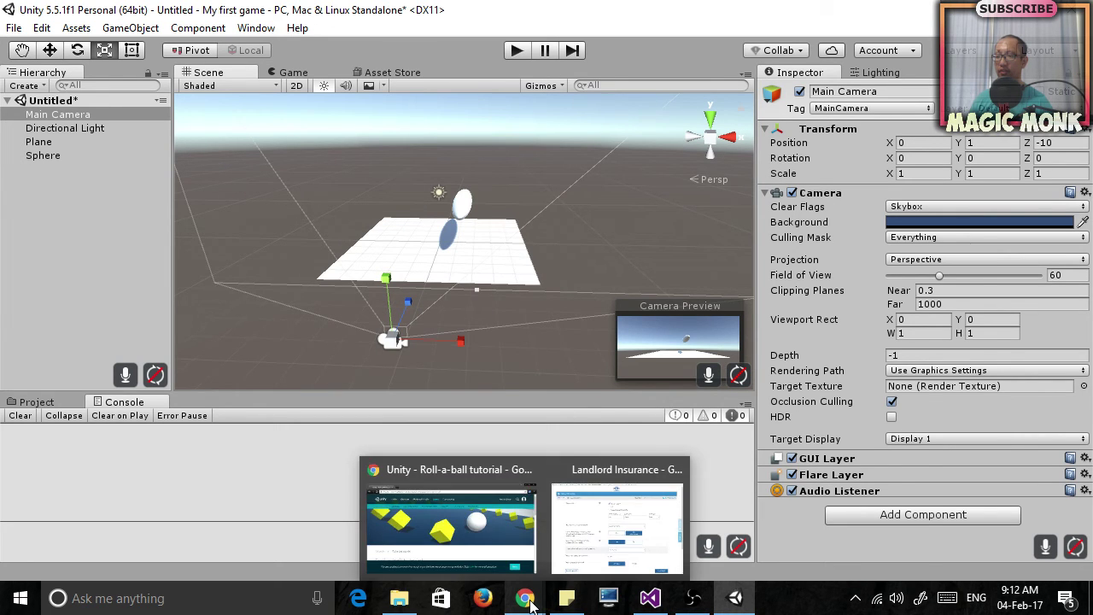
{"action": "left_click", "coordinate": [472, 553]}
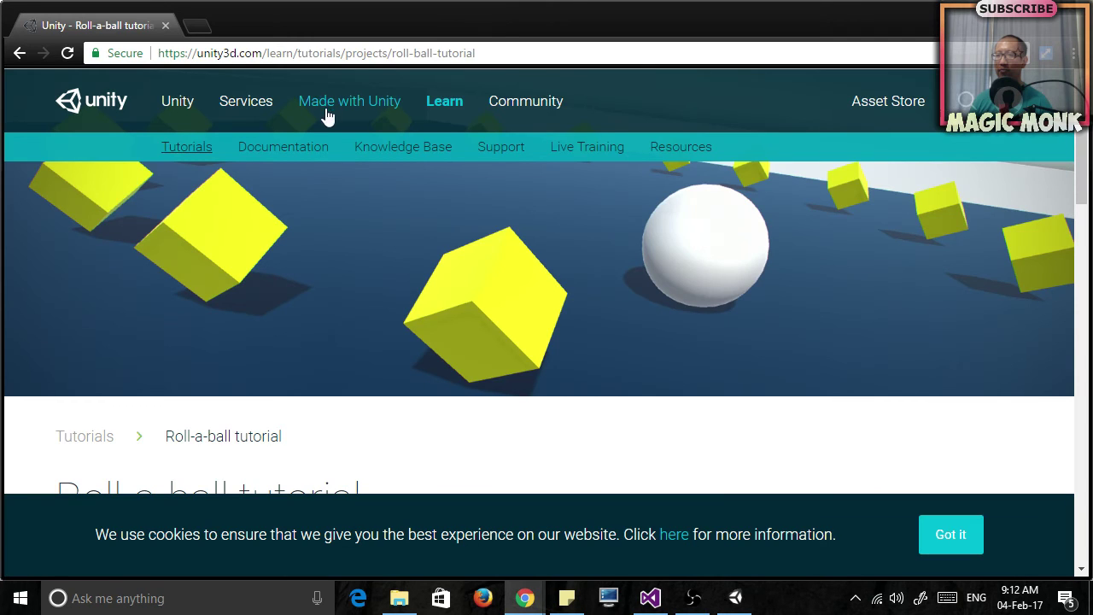
{"action": "left_click", "coordinate": [318, 54]}
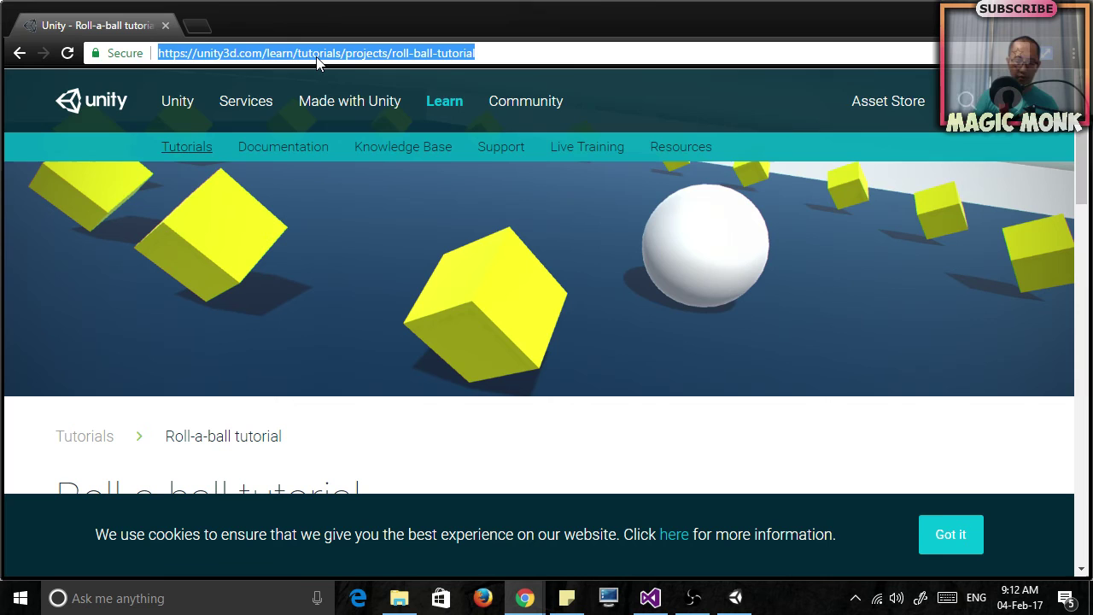
{"action": "type", "text": "unity shortcuts"}
{"action": "key", "text": "Return"}
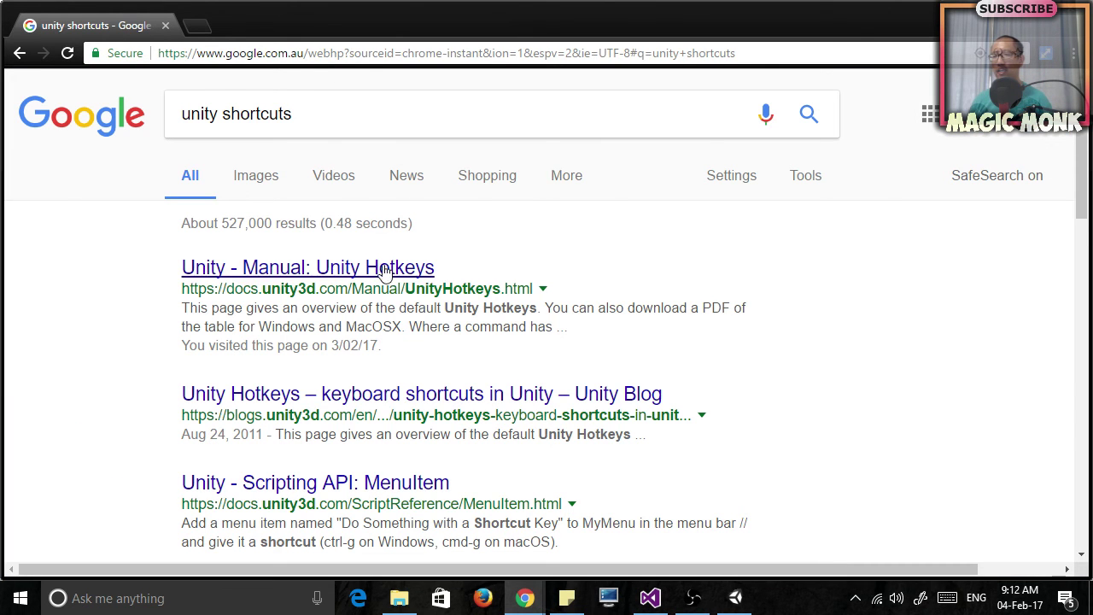
Open the Unity Hotkeys page of the Unity manual and look through the tool keystrokes table
{"action": "left_click", "coordinate": [384, 270]}
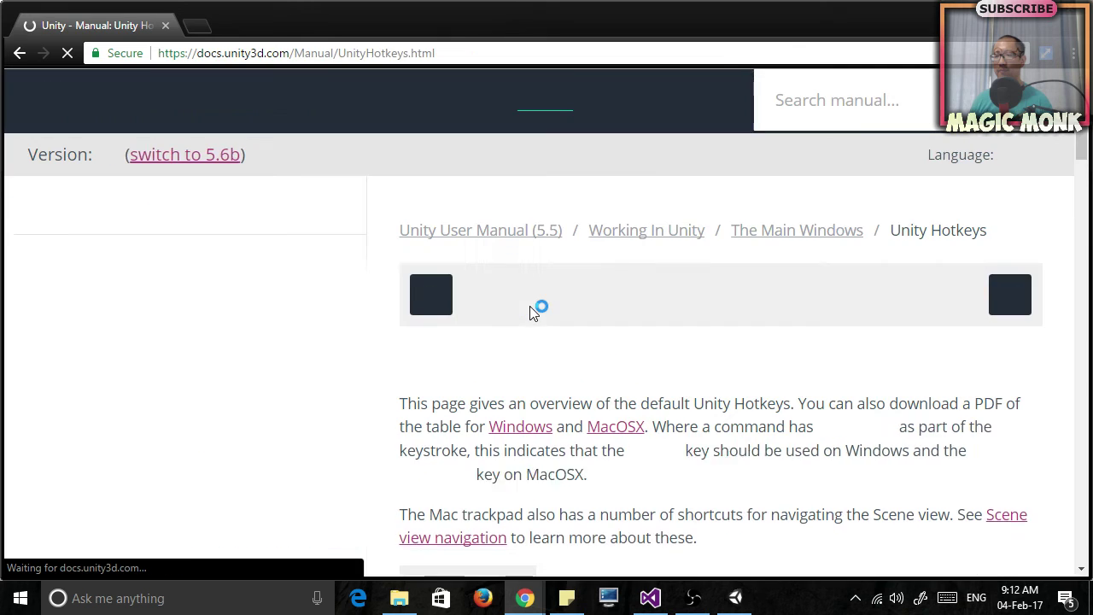
{"action": "scroll", "coordinate": [530, 319], "scroll_direction": "down", "scroll_amount": 5}
{"action": "scroll", "coordinate": [527, 333], "scroll_direction": "up", "scroll_amount": 2}
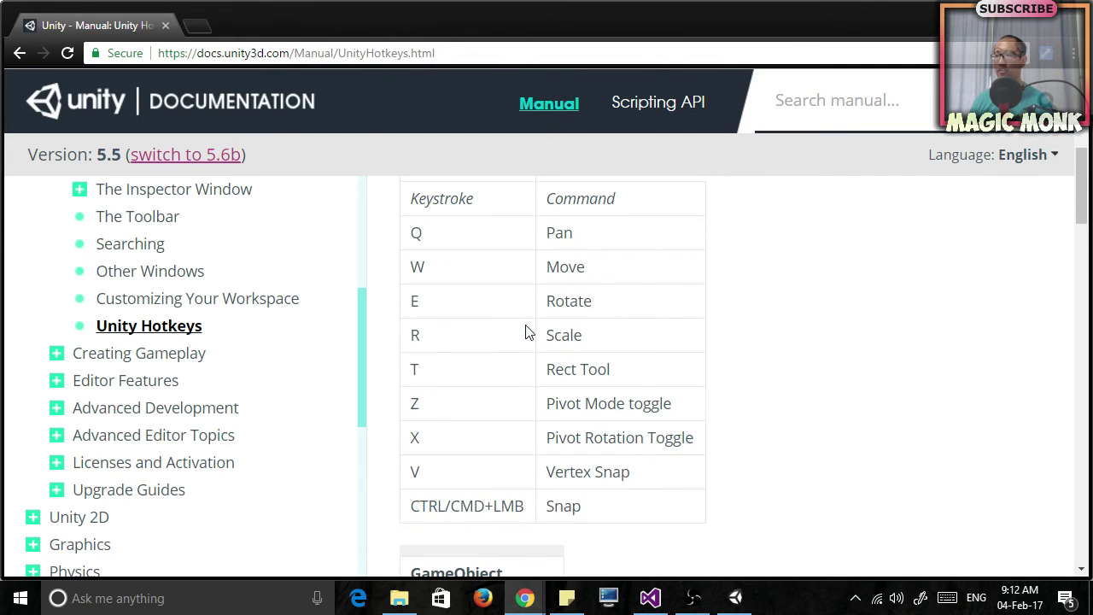
Examine the tool shortcuts Q, W, E and R for Pan, Move, Rotate and Scale in the hotkeys table
{"action": "scroll", "coordinate": [527, 333], "scroll_direction": "up", "scroll_amount": 3}
{"action": "scroll", "coordinate": [527, 333], "scroll_direction": "down", "scroll_amount": 3}
{"action": "left_click_drag", "start_coordinate": [547, 234], "coordinate": [595, 233]}
{"action": "left_click_drag", "start_coordinate": [616, 270], "coordinate": [531, 270]}
{"action": "left_click_drag", "start_coordinate": [595, 304], "coordinate": [534, 321]}
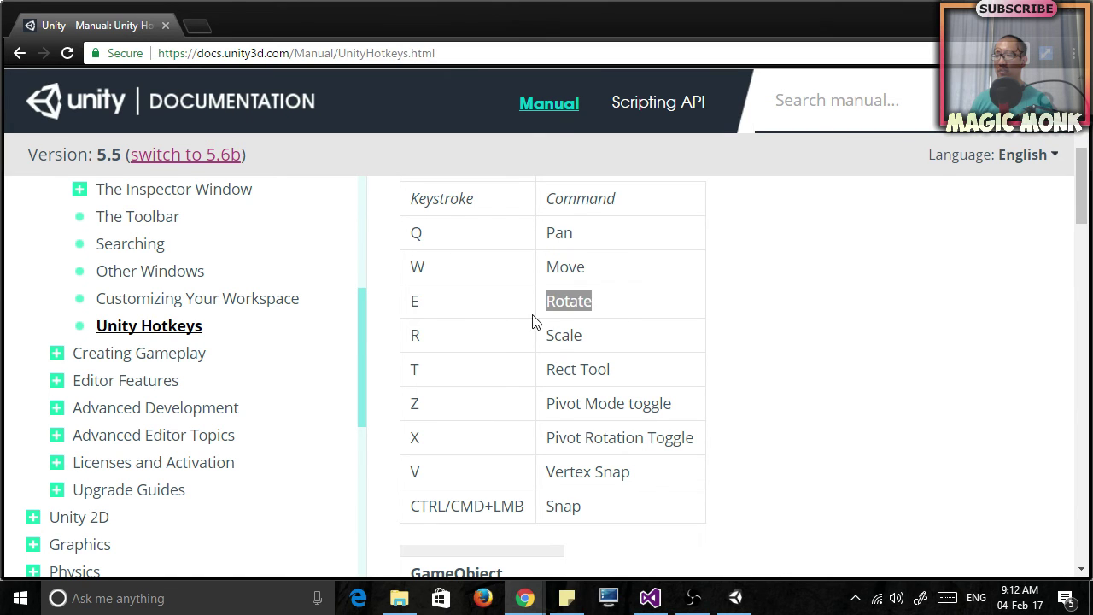
{"action": "left_click_drag", "start_coordinate": [598, 345], "coordinate": [527, 346]}
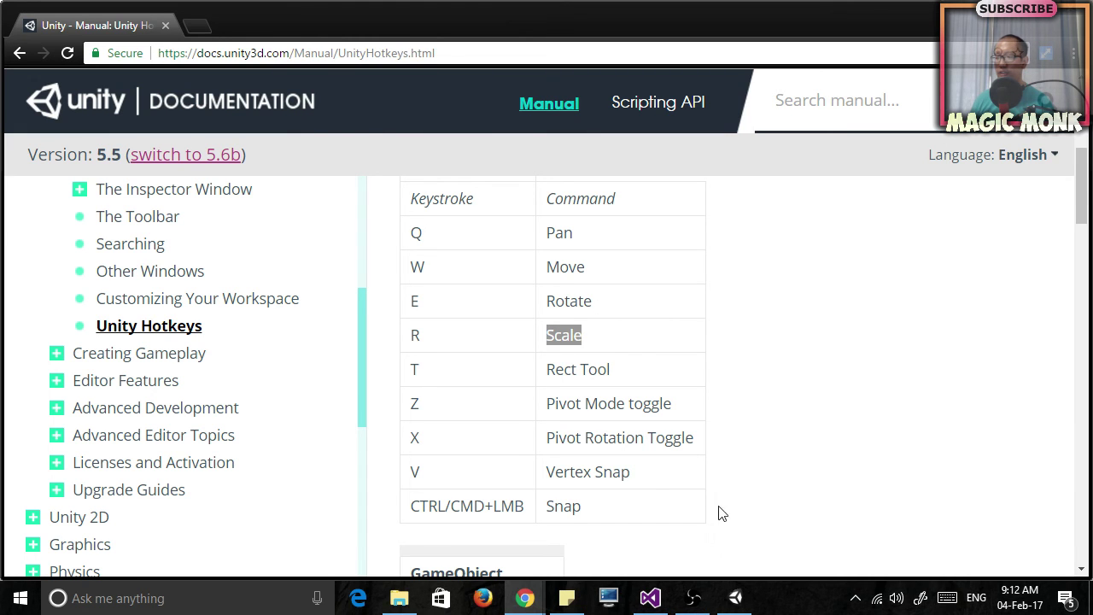
{"action": "mouse_move", "coordinate": [693, 598]}
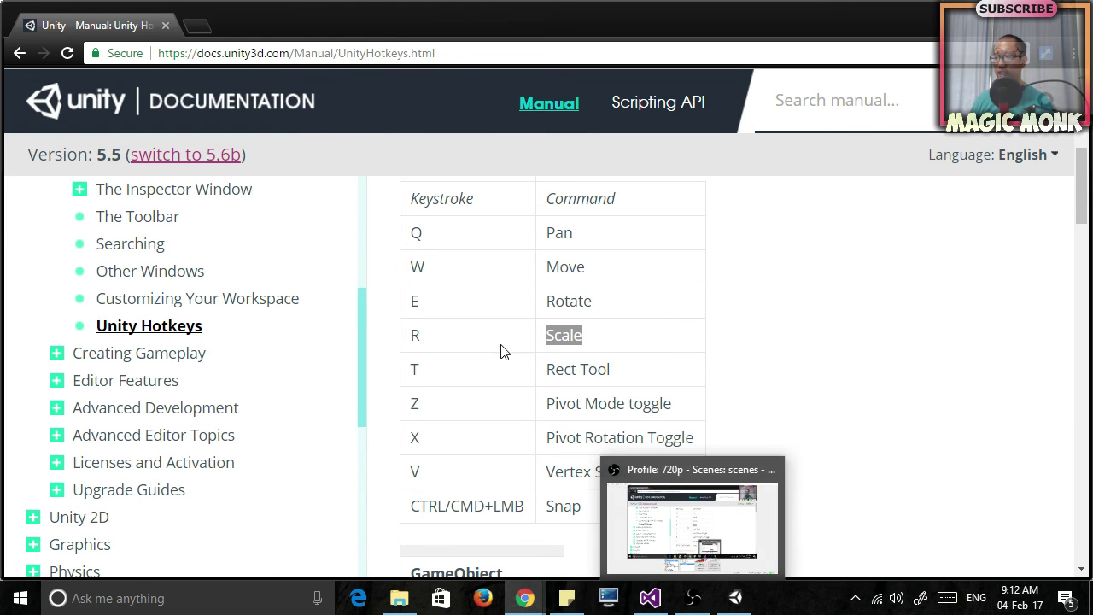
{"action": "left_click_drag", "start_coordinate": [411, 230], "coordinate": [601, 344]}
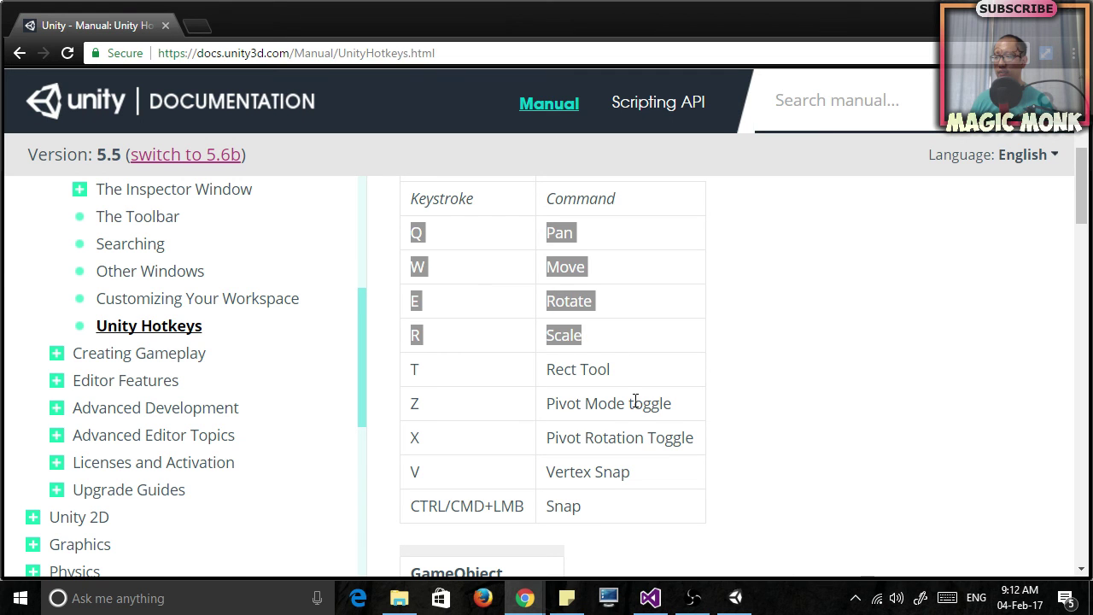
Switch to Unity, activate the Hand tool and shift the Scene view around the plane and sphere
{"action": "left_click", "coordinate": [734, 598]}
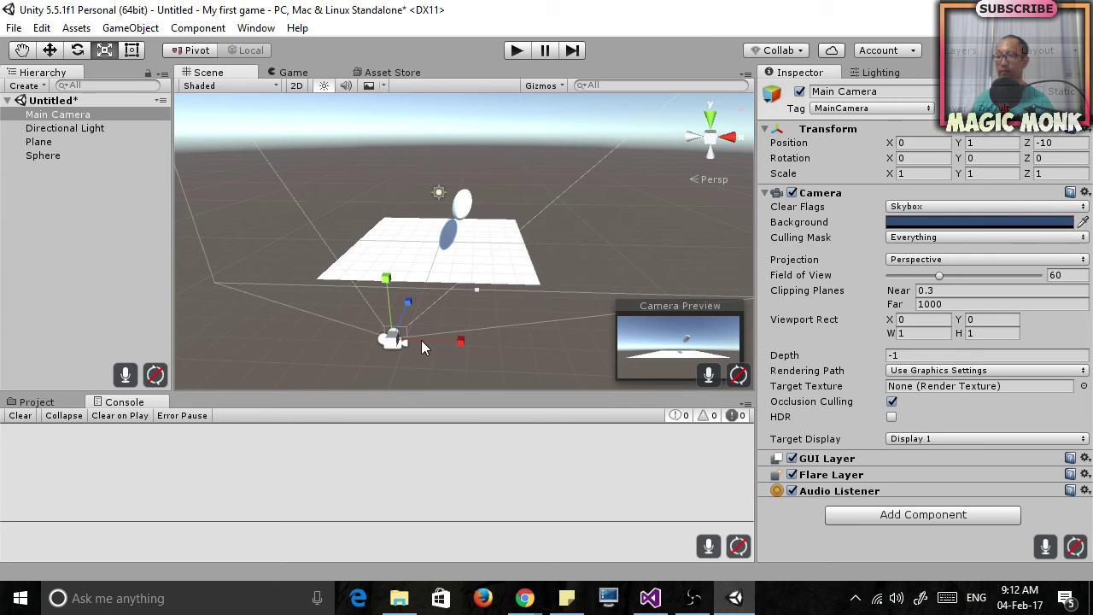
{"action": "key", "text": "q"}
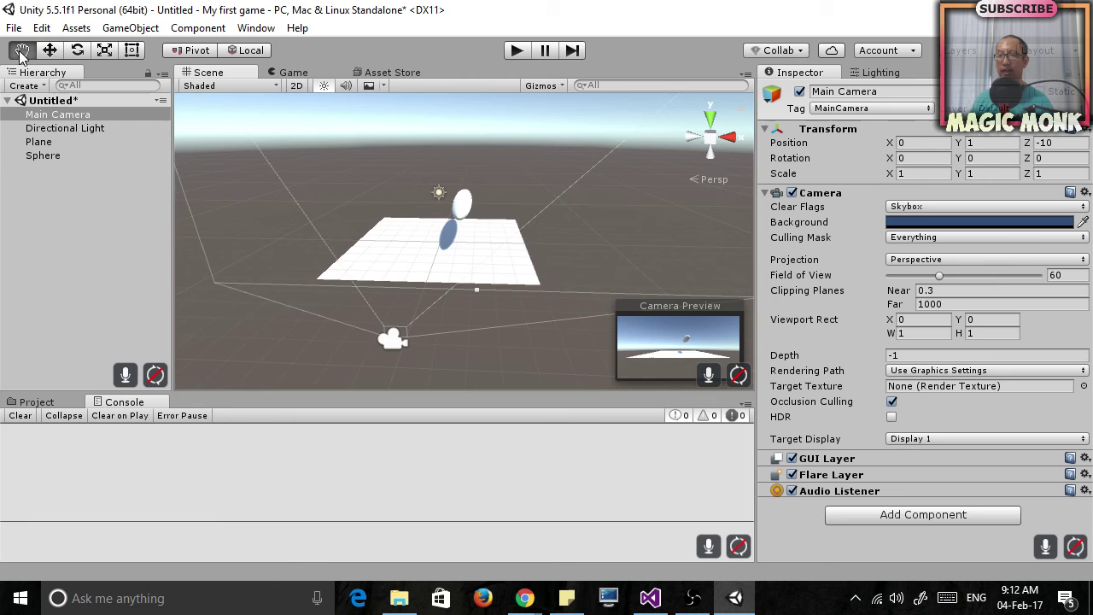
{"action": "left_click_drag", "start_coordinate": [402, 230], "coordinate": [336, 205], "text": "alt"}
Dock the Game view beside the Scene view and move the Main Camera to about X -0.08, Y 3.37, Z -11.78
{"action": "key", "text": "w"}
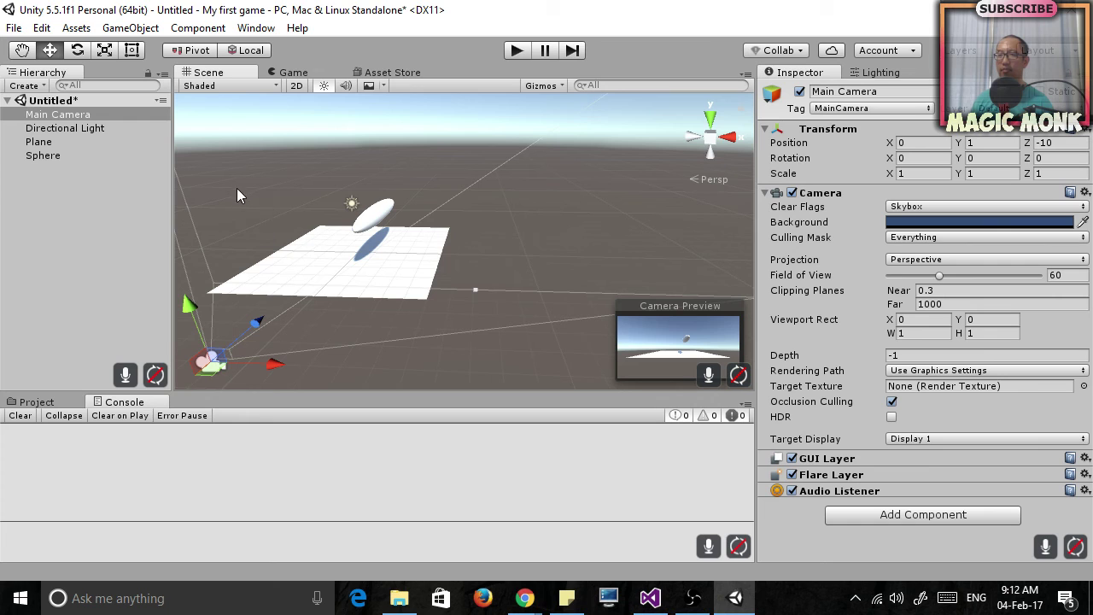
{"action": "left_click_drag", "start_coordinate": [293, 71], "coordinate": [659, 159]}
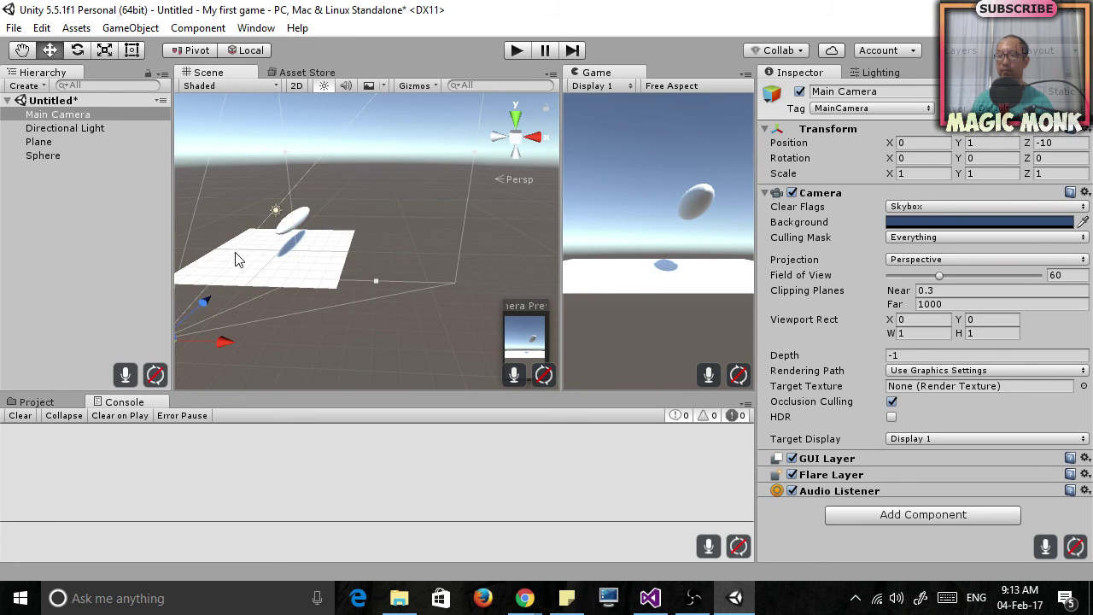
{"action": "left_click_drag", "start_coordinate": [240, 276], "coordinate": [323, 203], "text": "alt"}
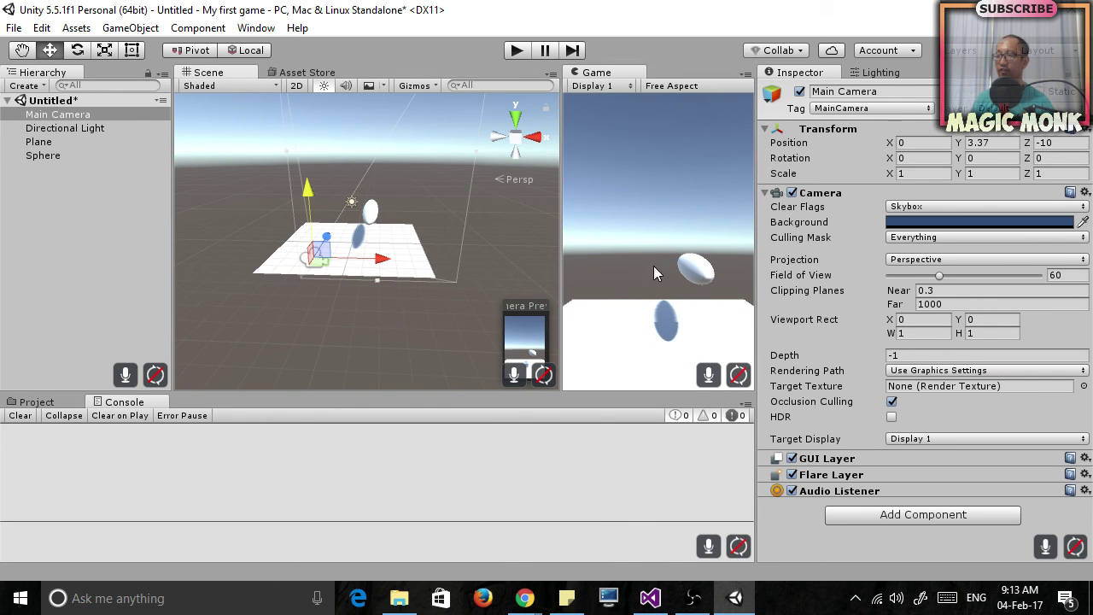
{"action": "left_click_drag", "start_coordinate": [335, 256], "coordinate": [285, 285]}
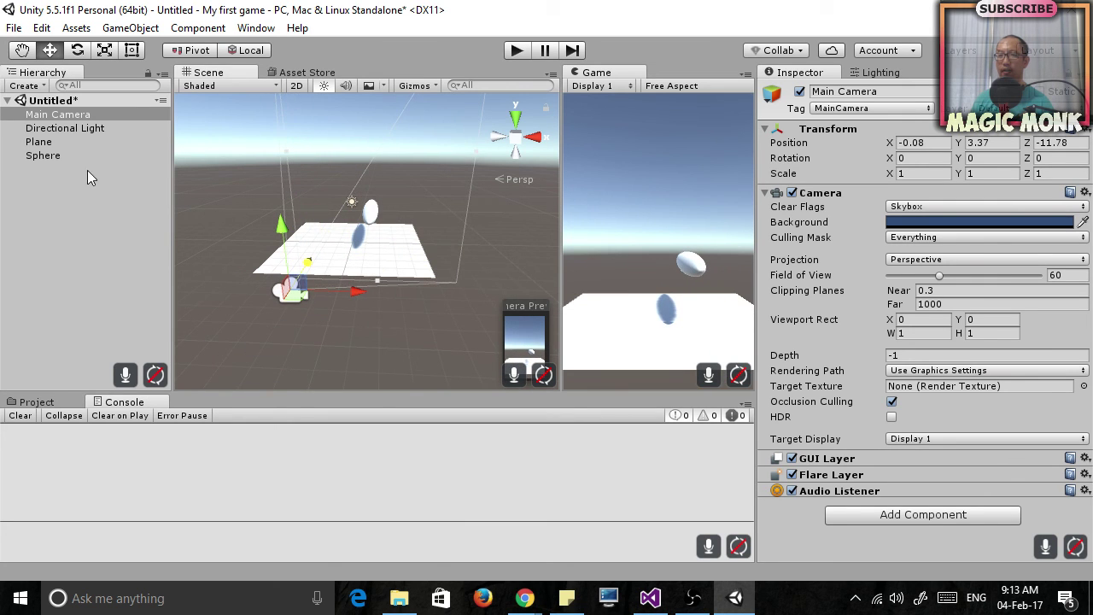
Move the plane to about X -0.46, Y -0.52 and rotate it to about X 4.6, Y -45, Z -3.9
{"action": "left_click", "coordinate": [41, 142]}
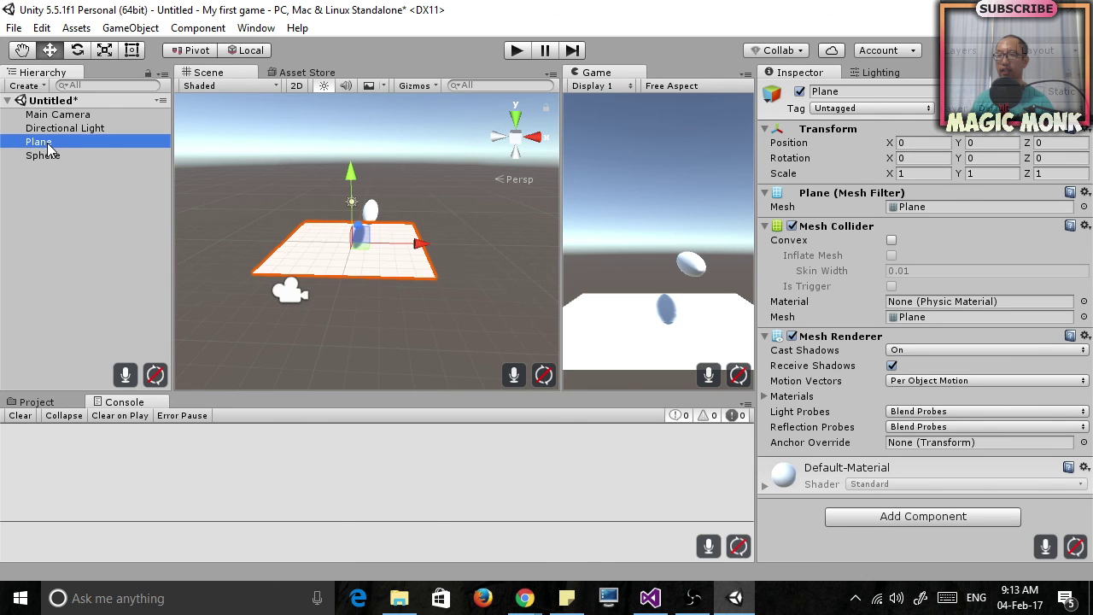
{"action": "left_click_drag", "start_coordinate": [355, 186], "coordinate": [353, 213]}
{"action": "left_click_drag", "start_coordinate": [434, 272], "coordinate": [395, 279]}
{"action": "left_click_drag", "start_coordinate": [342, 218], "coordinate": [343, 193]}
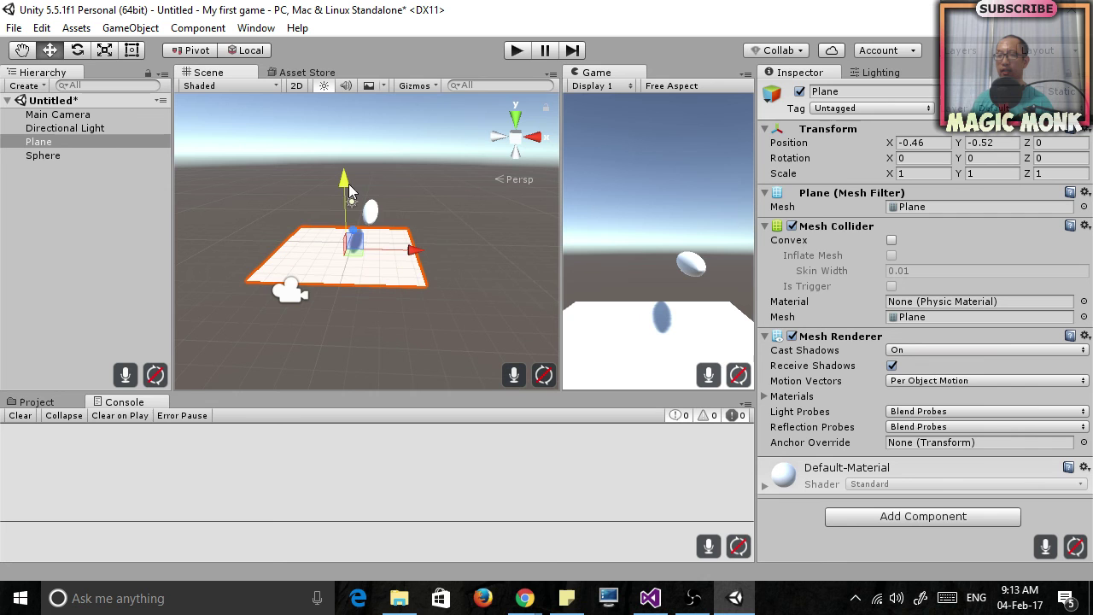
{"action": "key", "text": "e"}
{"action": "left_click_drag", "start_coordinate": [364, 239], "coordinate": [347, 130]}
Scale the plane to about X 2.48, Y 1.02, Z 2.26 with the Scale tool
{"action": "key", "text": "r"}
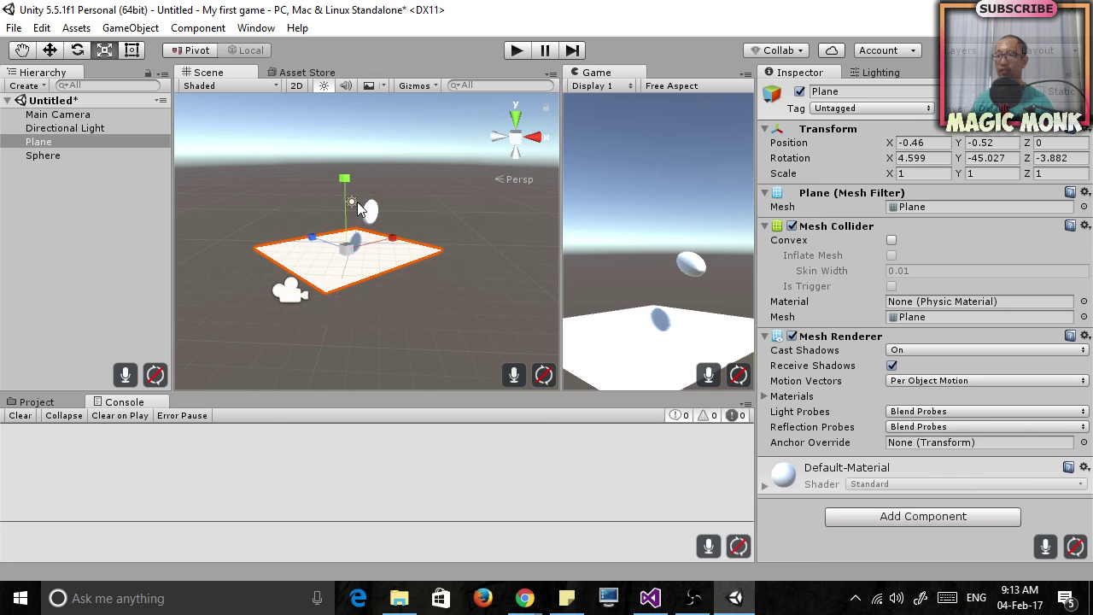
{"action": "left_click_drag", "start_coordinate": [347, 195], "coordinate": [345, 177]}
{"action": "left_click_drag", "start_coordinate": [393, 237], "coordinate": [462, 201]}
{"action": "left_click_drag", "start_coordinate": [320, 236], "coordinate": [264, 175]}
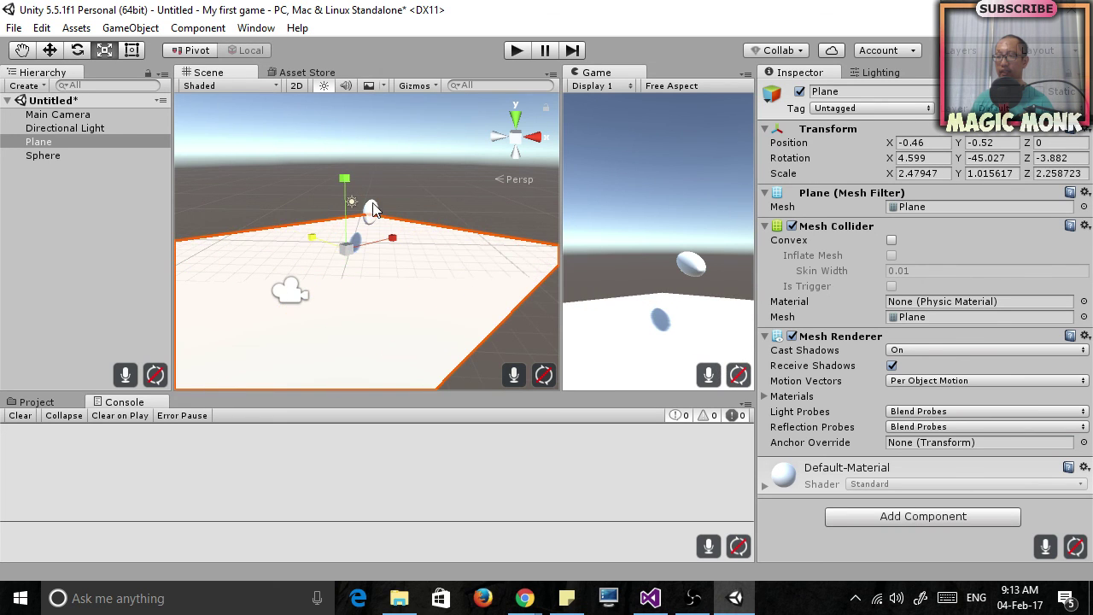
Scale the sphere to about 2.22 along X and 1.31 along Y
{"action": "left_click", "coordinate": [376, 214]}
{"action": "left_click_drag", "start_coordinate": [437, 207], "coordinate": [483, 214]}
{"action": "left_click_drag", "start_coordinate": [372, 142], "coordinate": [370, 118]}
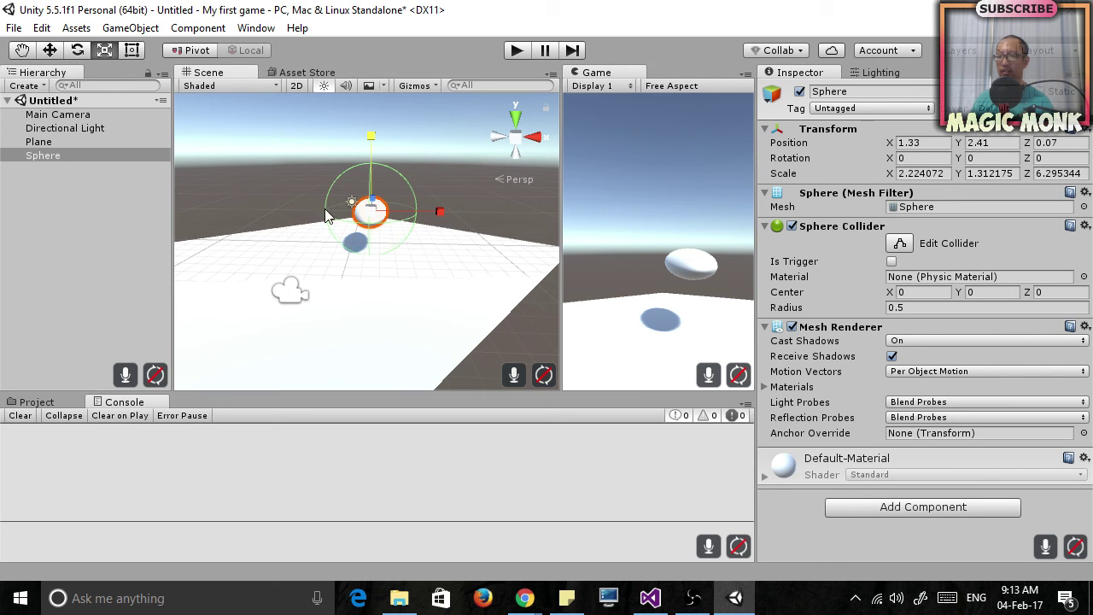
Reset the sphere's whole Transform component to its default position, rotation and scale
{"action": "right_click_drag", "start_coordinate": [305, 213], "coordinate": [468, 329]}
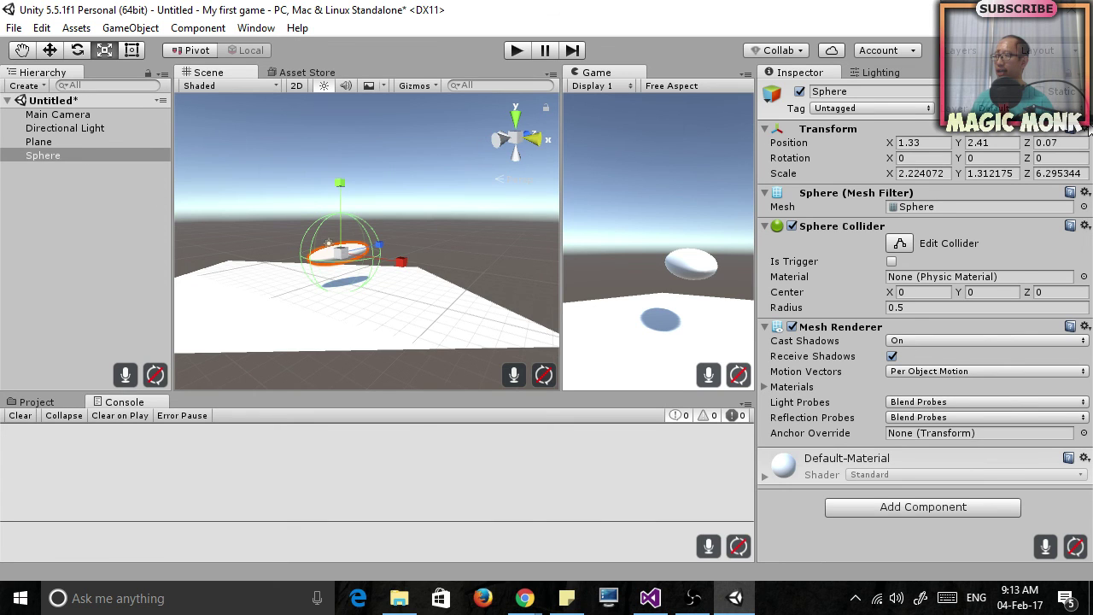
{"action": "left_click", "coordinate": [1086, 129]}
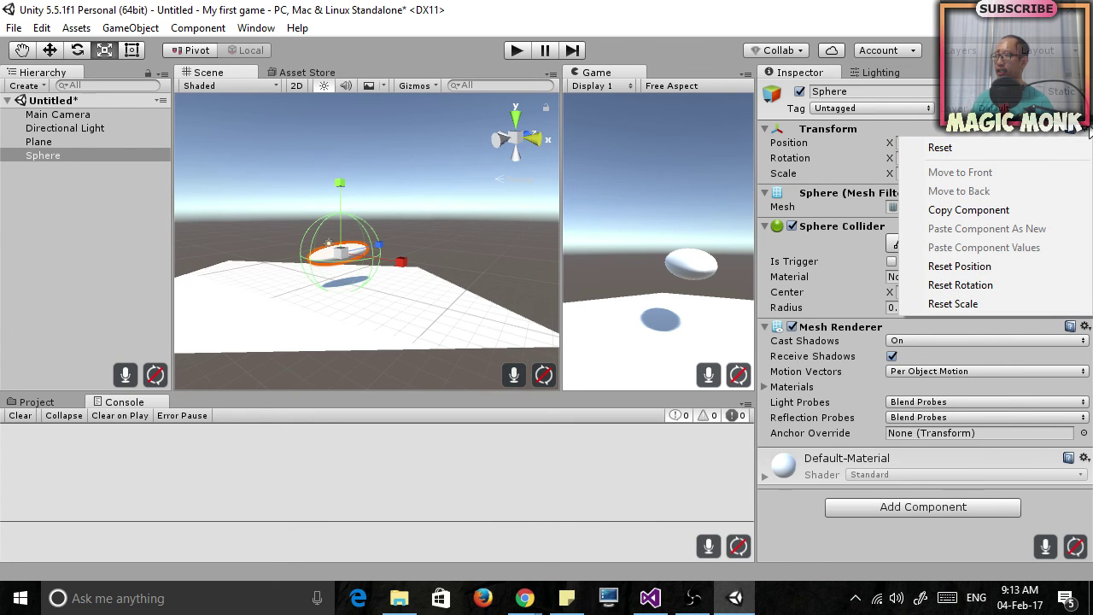
{"action": "left_click", "coordinate": [974, 154]}
Reset the plane's whole Transform component to position 0, rotation 0 and scale 1
{"action": "left_click", "coordinate": [37, 143]}
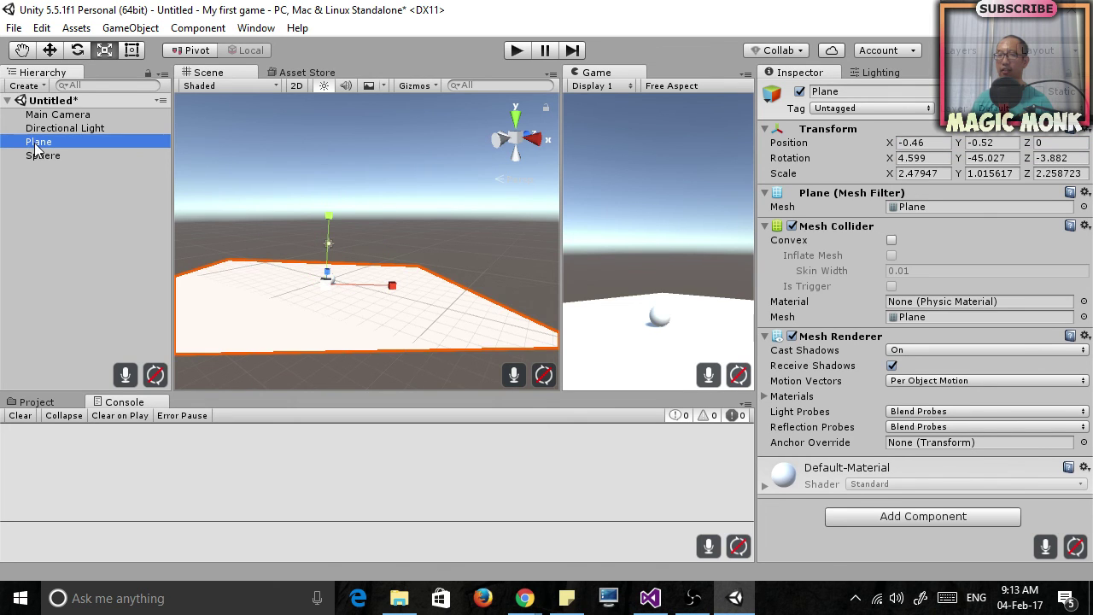
{"action": "left_click", "coordinate": [1085, 129]}
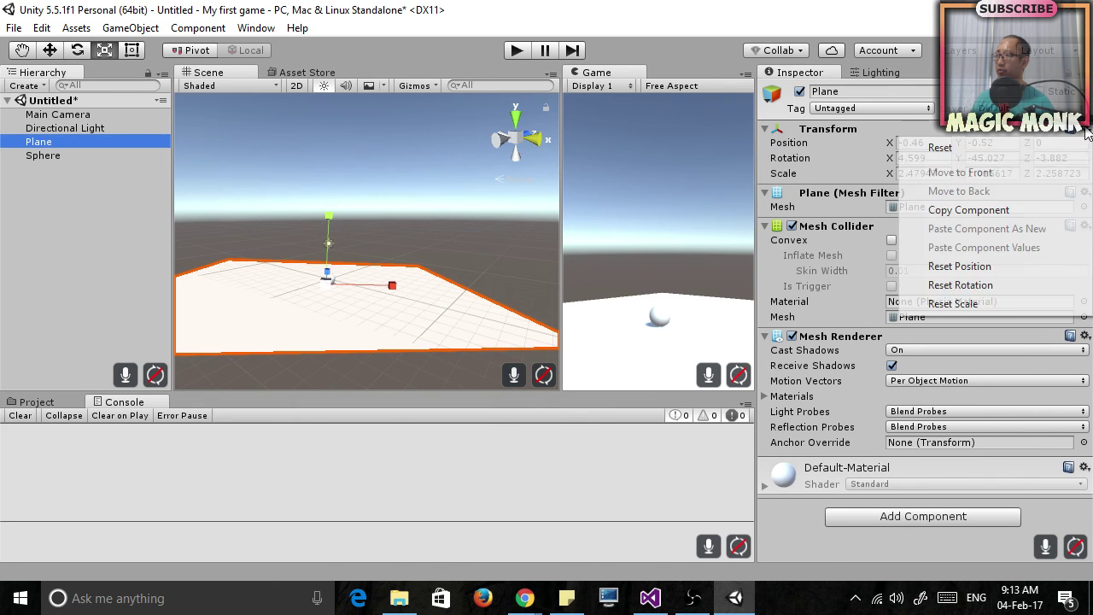
{"action": "left_click", "coordinate": [1016, 144]}
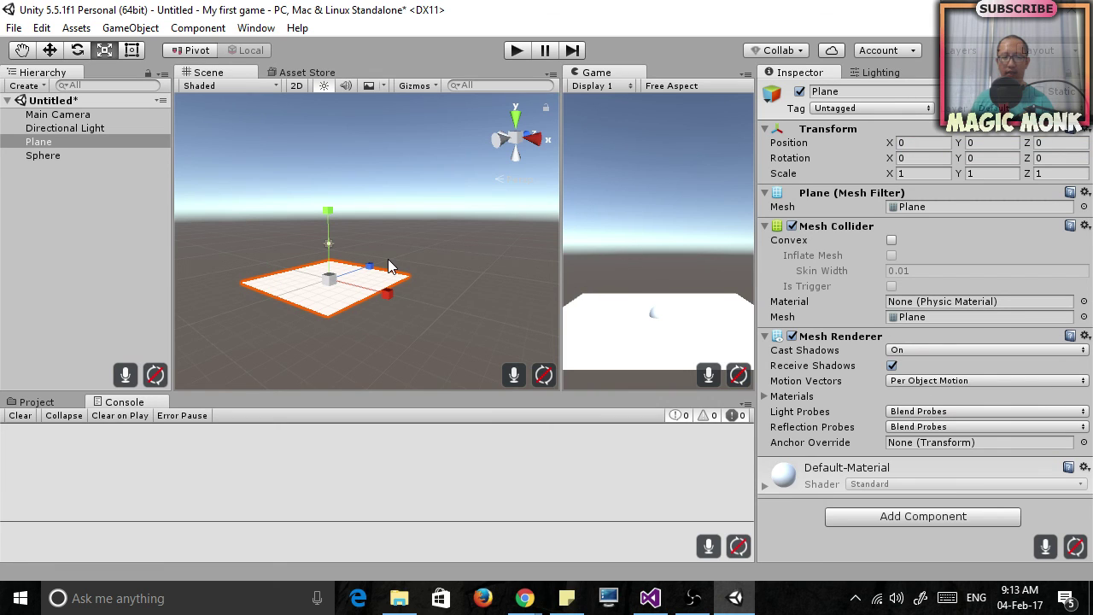